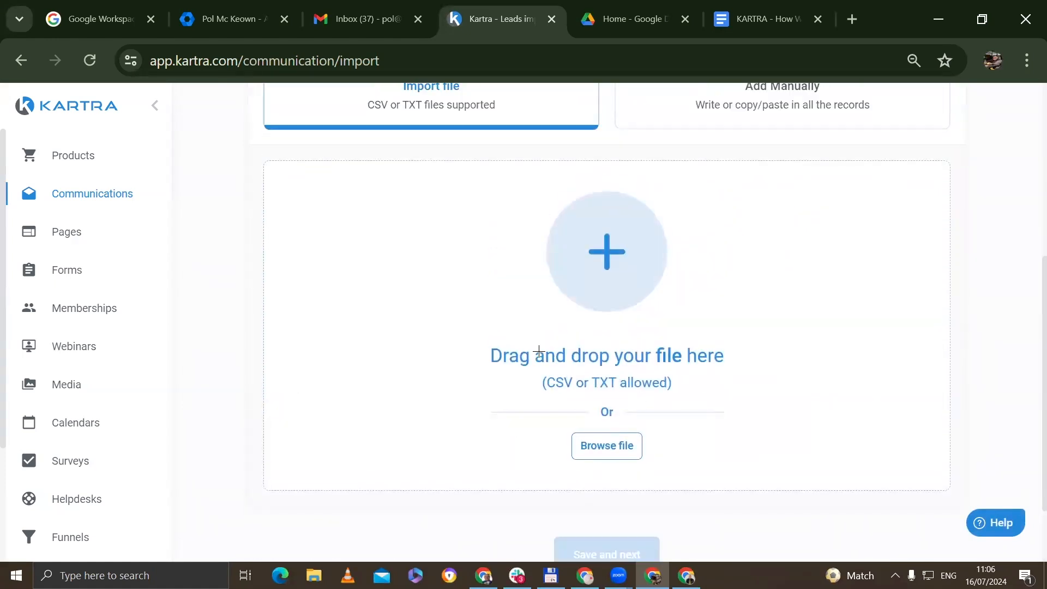
# - Drop SWORN TRANSLATORS - 1440.csv onto the Kartra upload area and confirm the records uploaded
pyautogui.moveTo(484, 360); pyautogui.dragTo(725, 353)
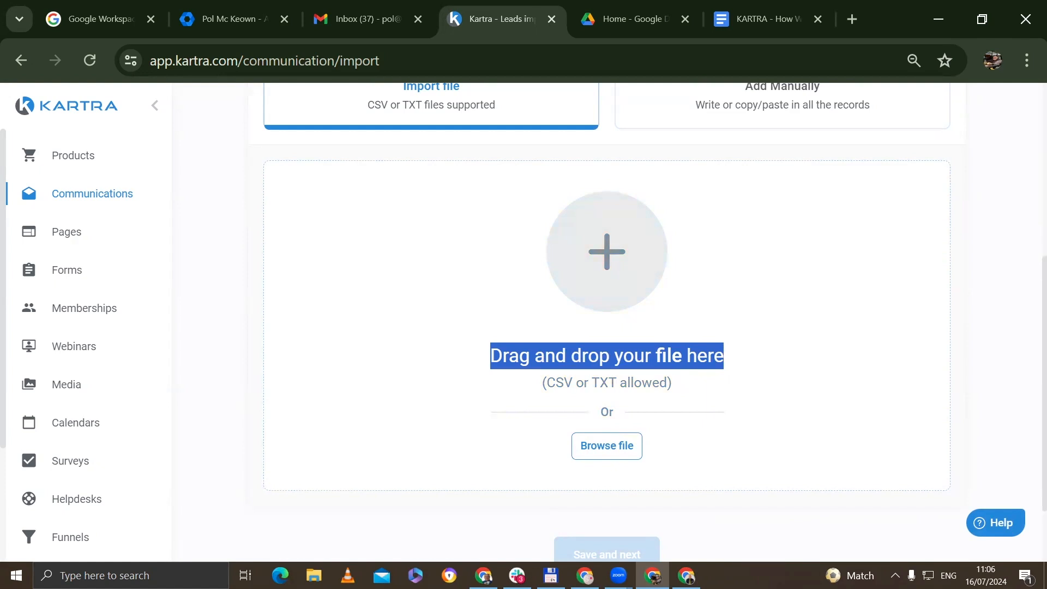
pyautogui.hotkey('alt', 'Tab')
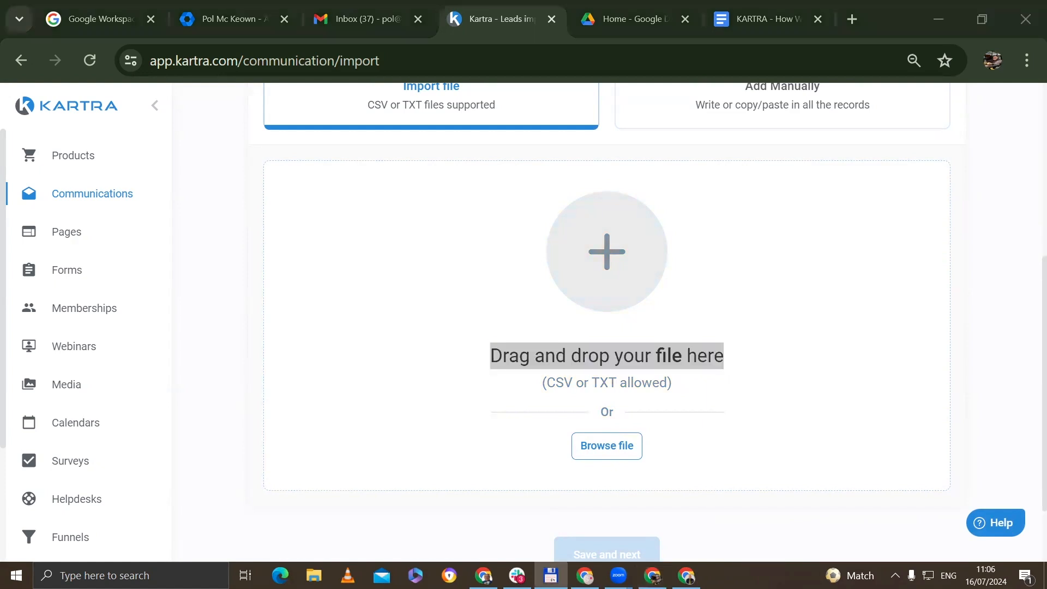
pyautogui.moveTo(68, 338); pyautogui.dragTo(590, 335)
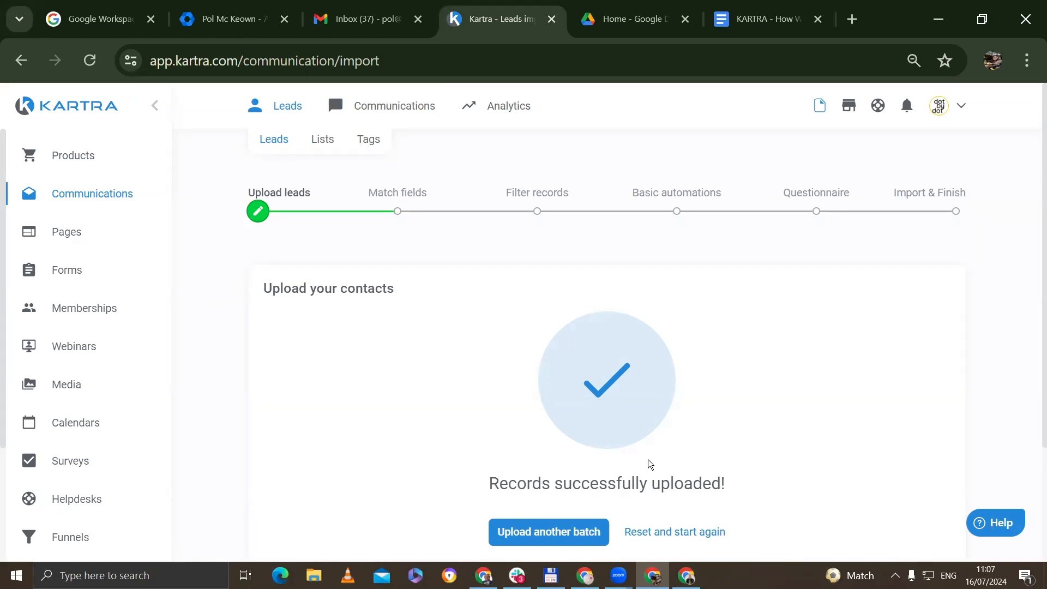
pyautogui.scroll(-2, 854, 451)
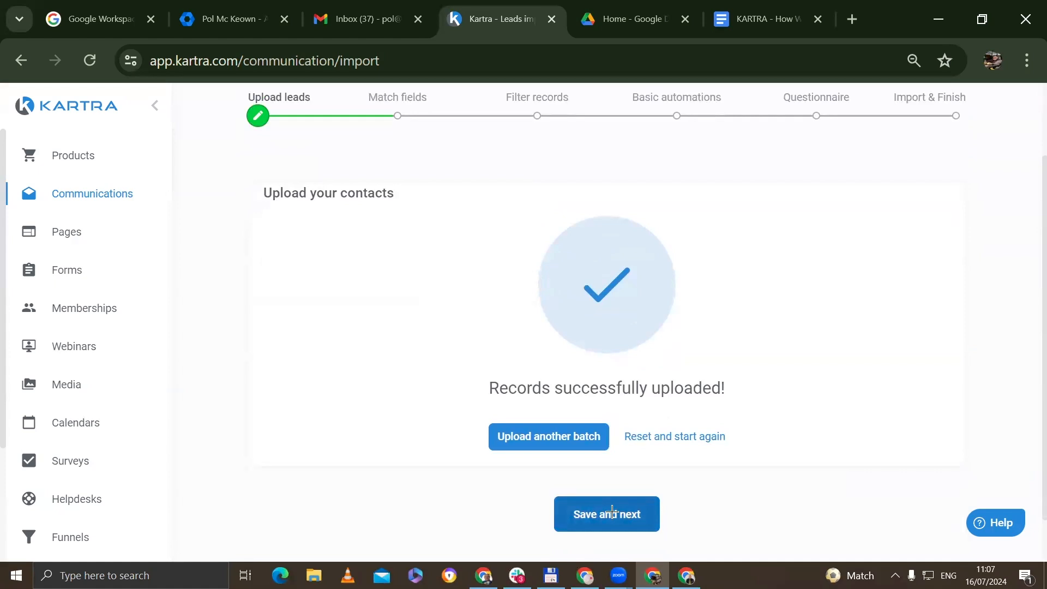
# - Continue to Match fields and review the imported columns and their field assignments
pyautogui.click(612, 512)
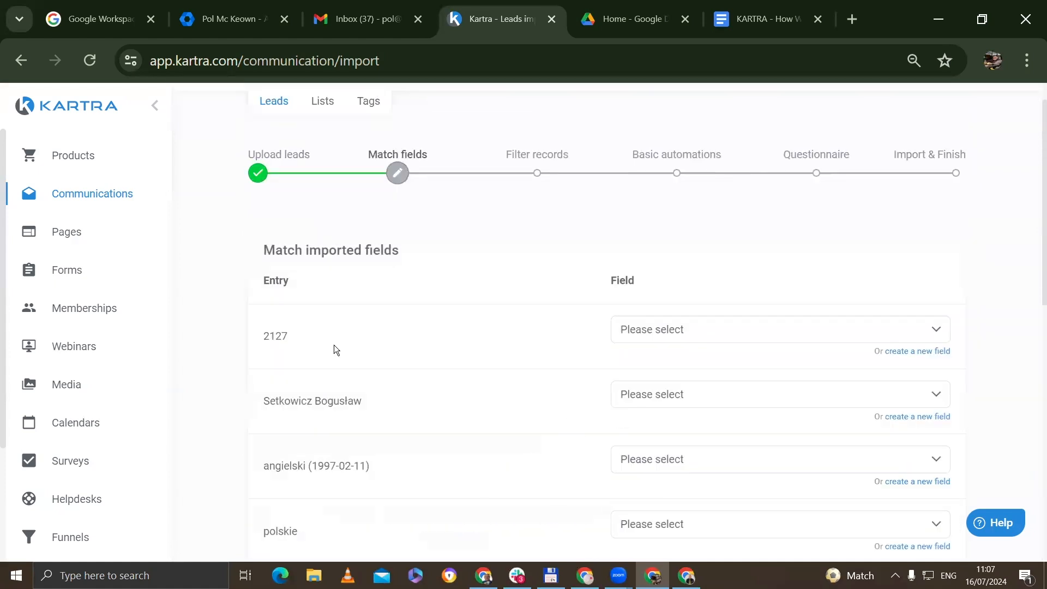
pyautogui.moveTo(420, 254); pyautogui.dragTo(265, 239)
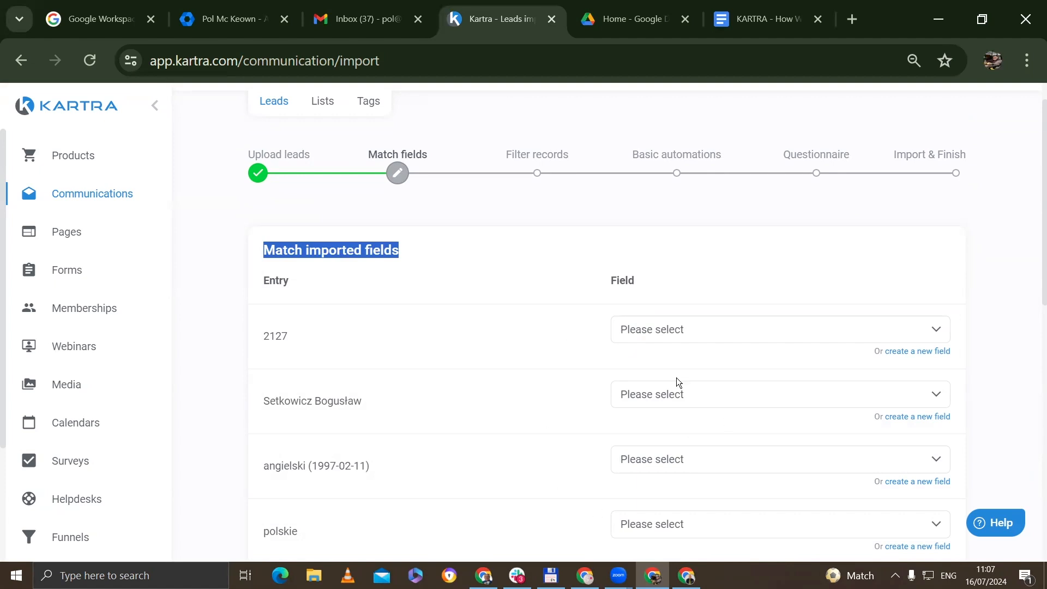
pyautogui.scroll(-4, 677, 377)
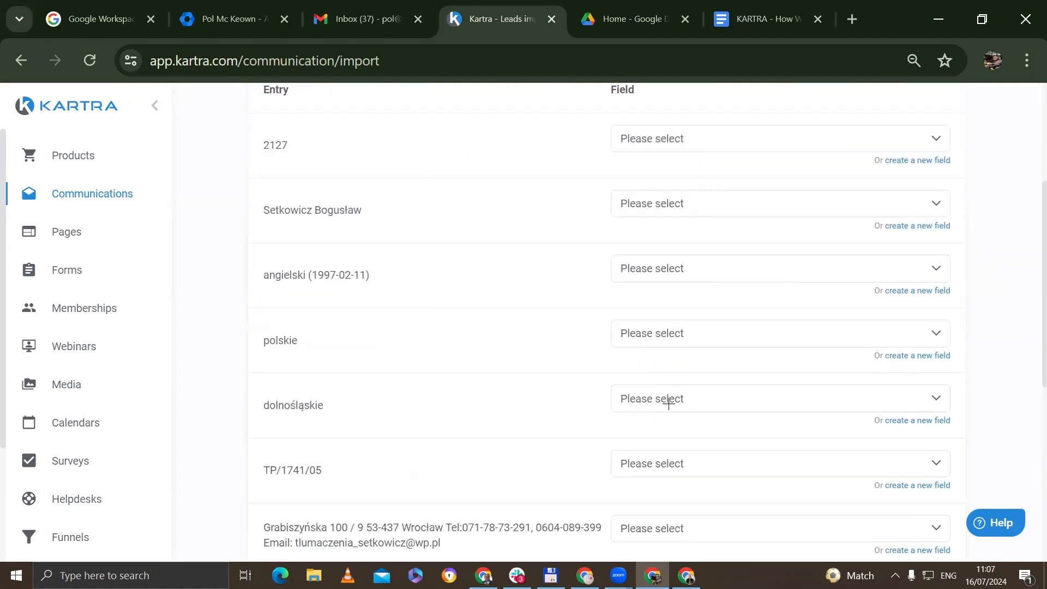
pyautogui.scroll(-3, 668, 403)
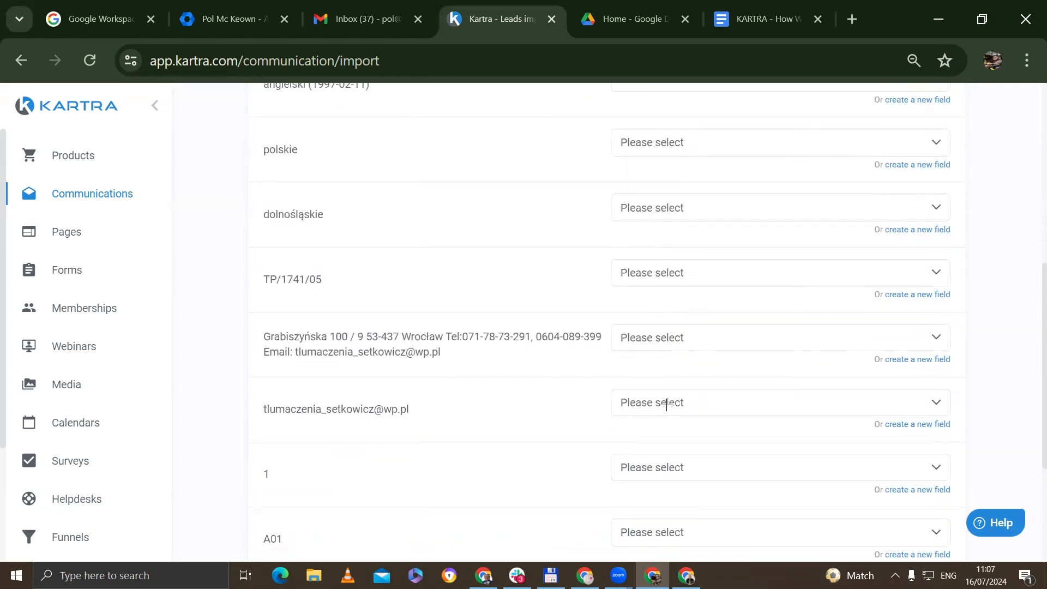
pyautogui.scroll(2, 700, 389)
pyautogui.scroll(-2, 700, 389)
# - Map the e-mail column to the Email field and check the remaining column mappings
pyautogui.click(703, 399)
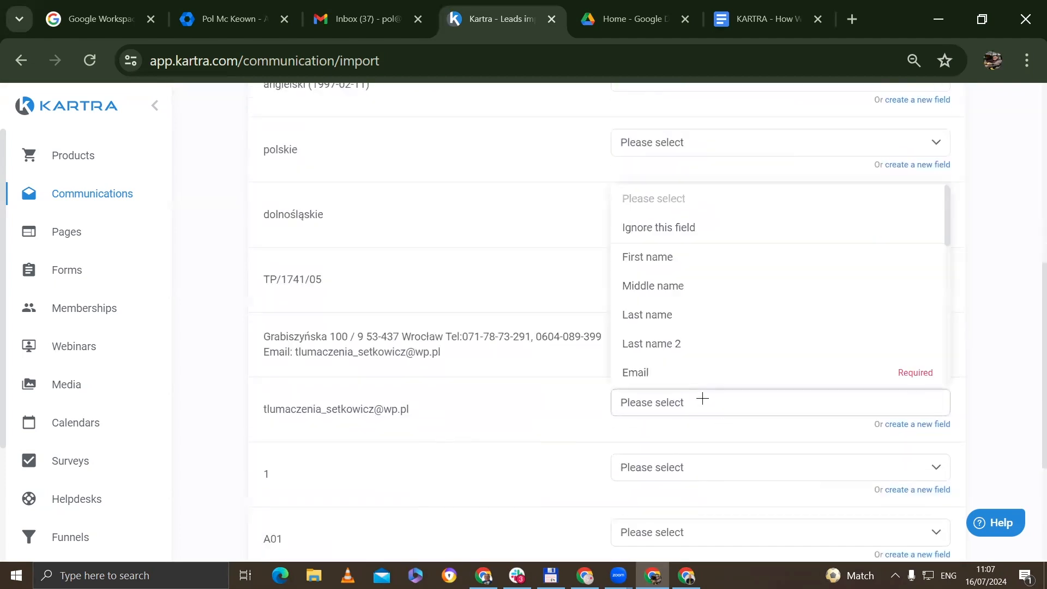
pyautogui.click(673, 369)
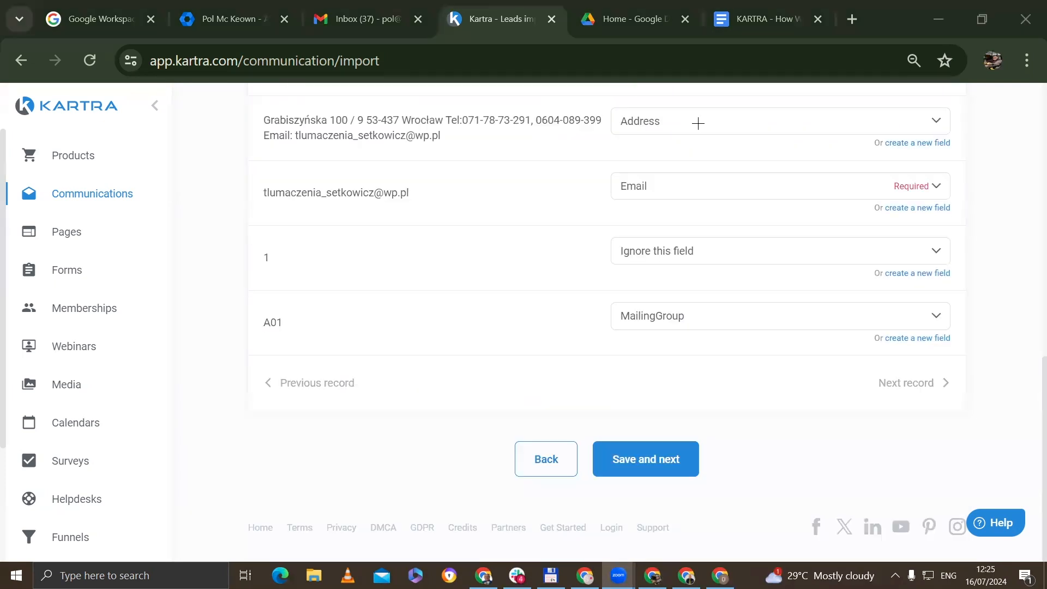
pyautogui.scroll(12, 727, 233)
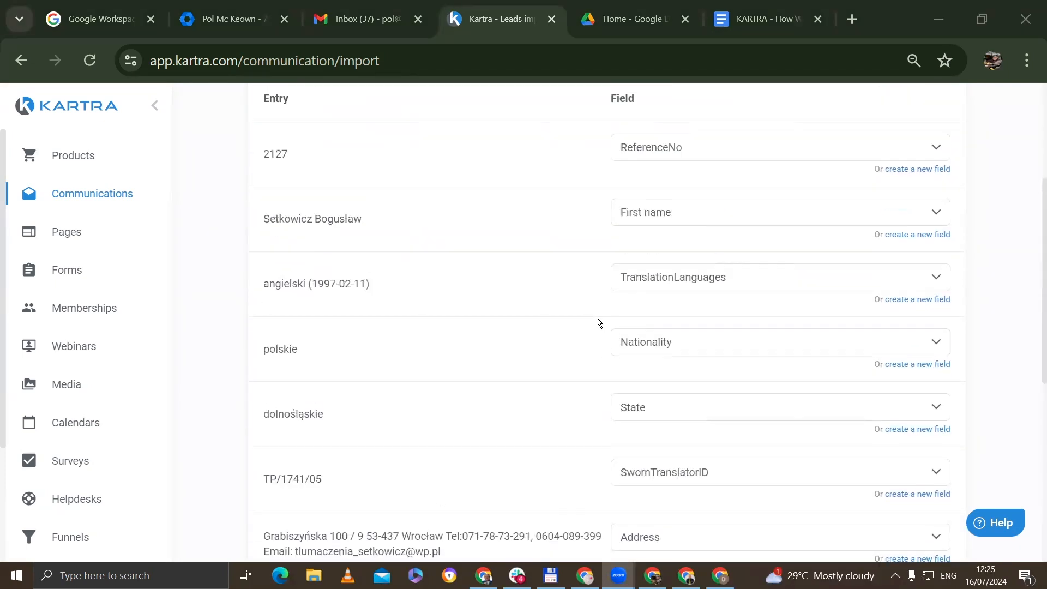
pyautogui.moveTo(400, 288); pyautogui.dragTo(208, 293)
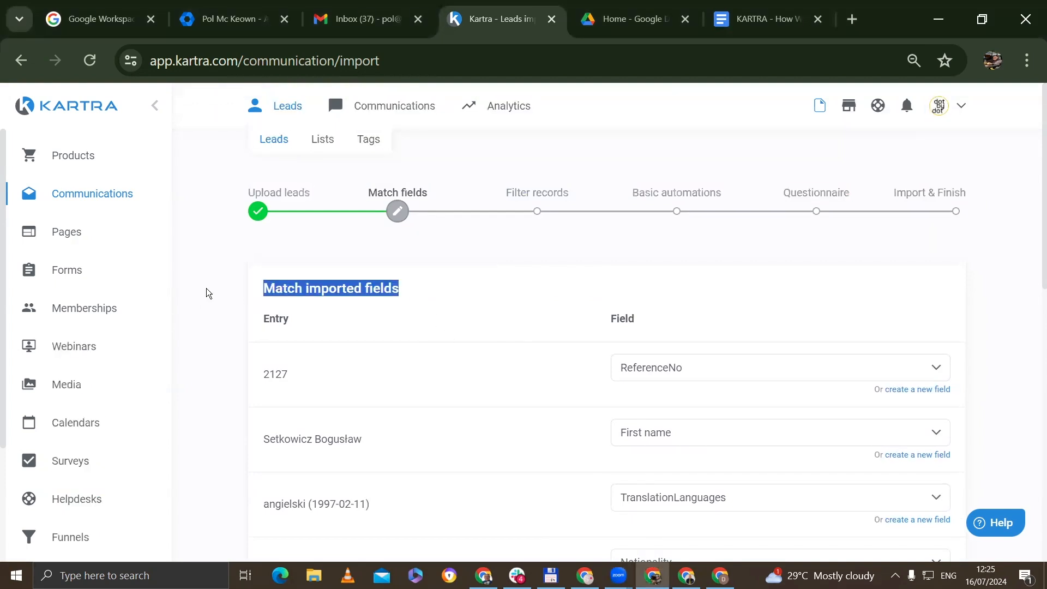
pyautogui.scroll(-8, 428, 411)
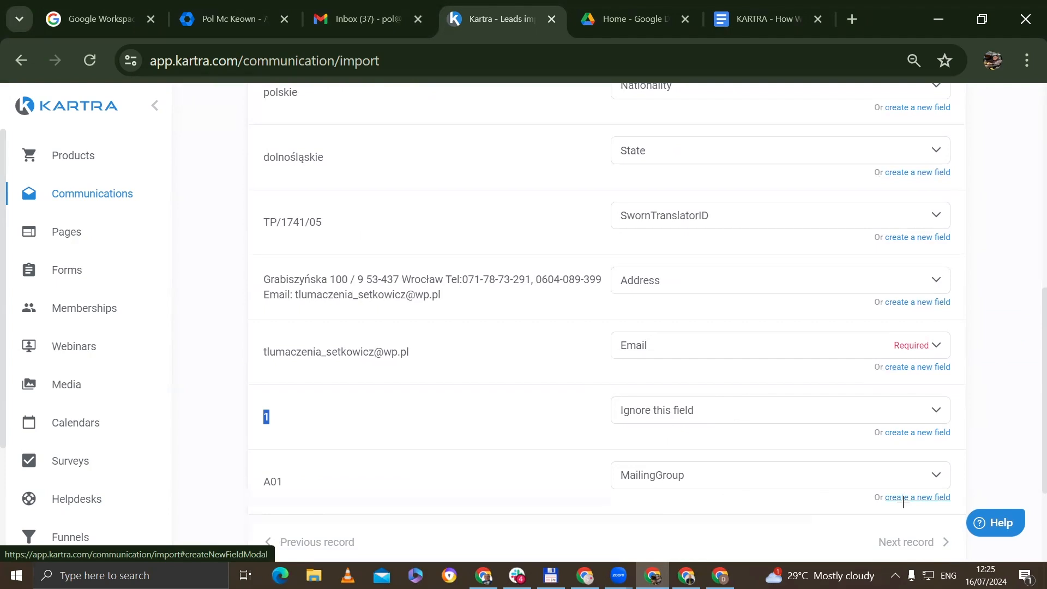
pyautogui.scroll(3, 494, 328)
pyautogui.scroll(3, 494, 327)
pyautogui.scroll(-6, 494, 327)
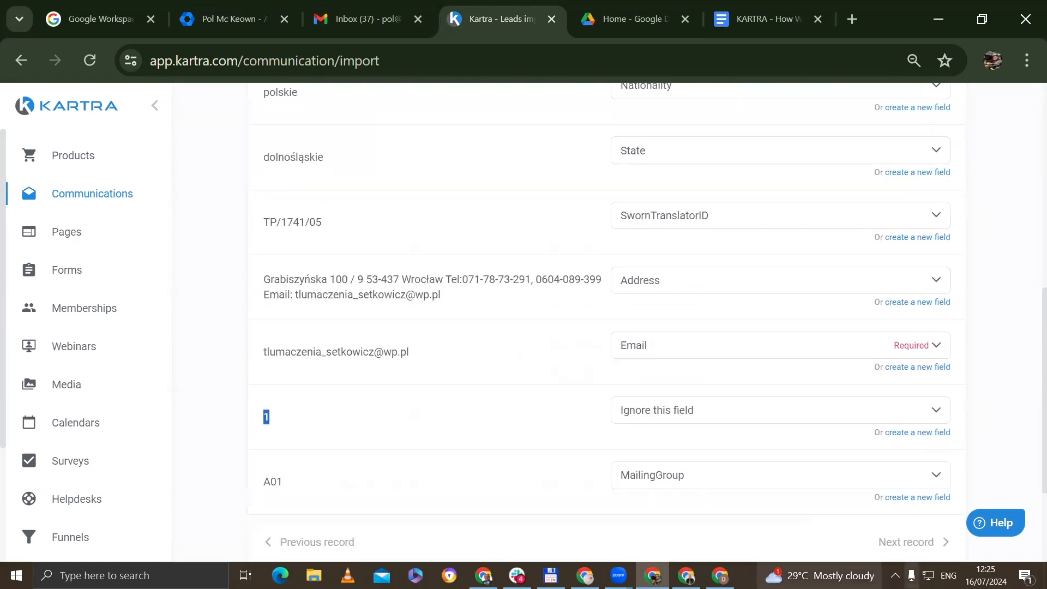
pyautogui.scroll(-3, 848, 494)
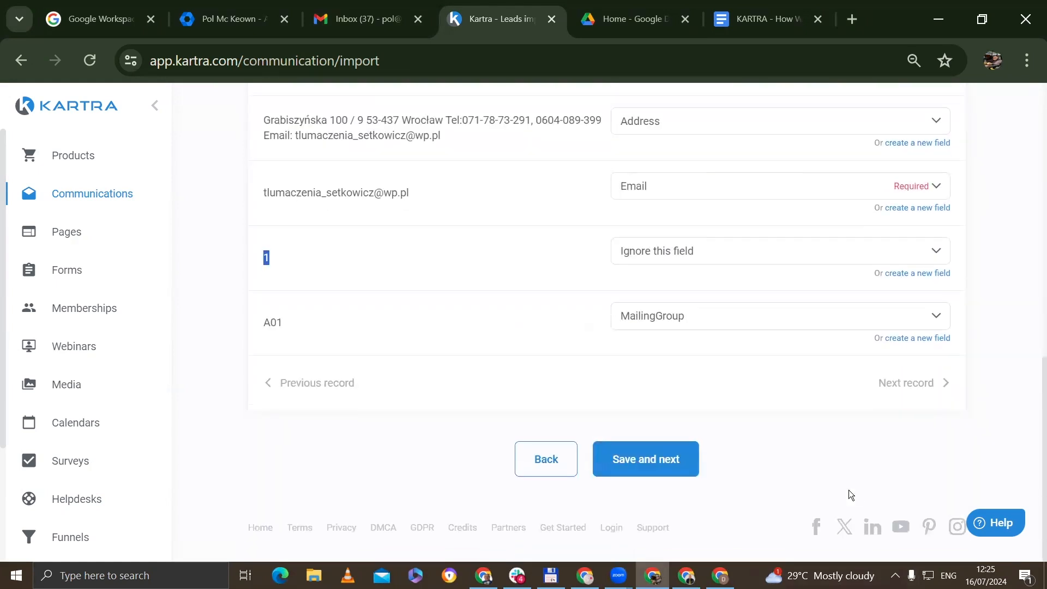
# - Accept the mapping and review Filter records, showing 1,436 of 1,441 records to import
pyautogui.click(653, 466)
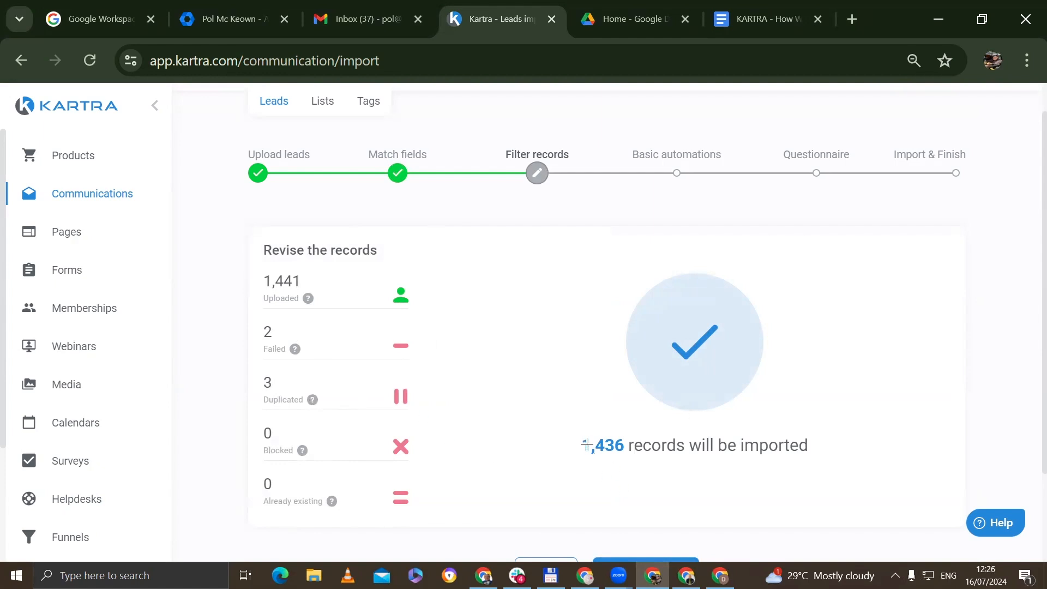
pyautogui.moveTo(582, 445); pyautogui.dragTo(625, 447)
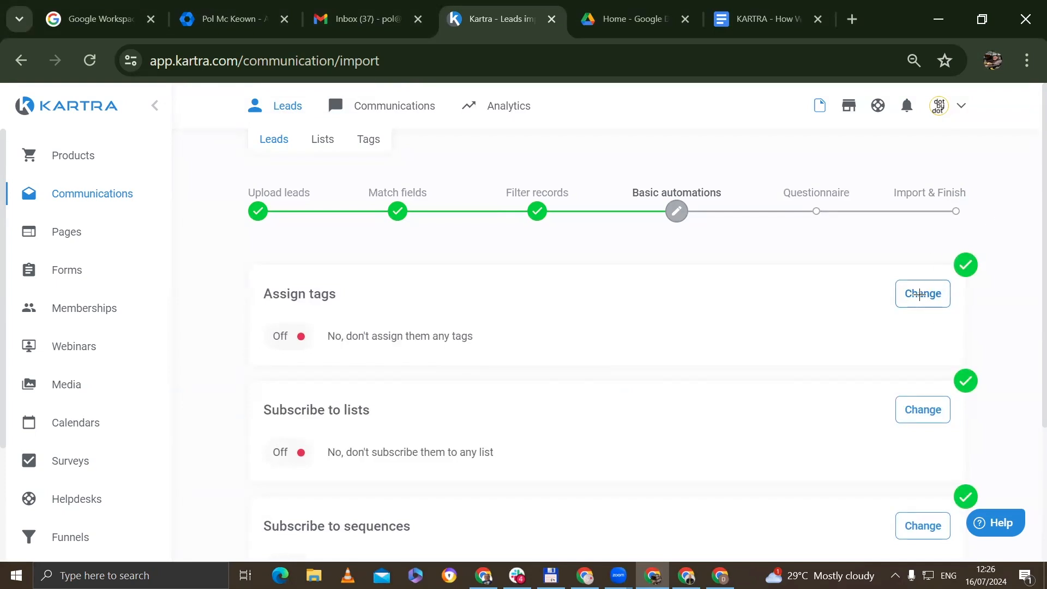
# - Choose to assign tags and create a new tag category named dbda_leads
pyautogui.click(919, 295)
pyautogui.click(679, 336)
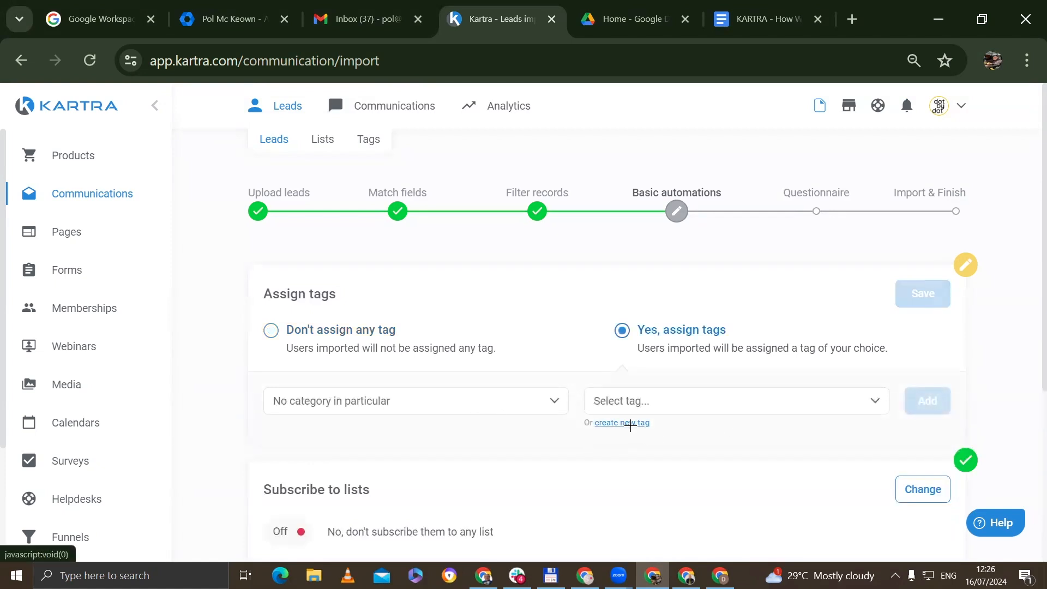
pyautogui.click(631, 425)
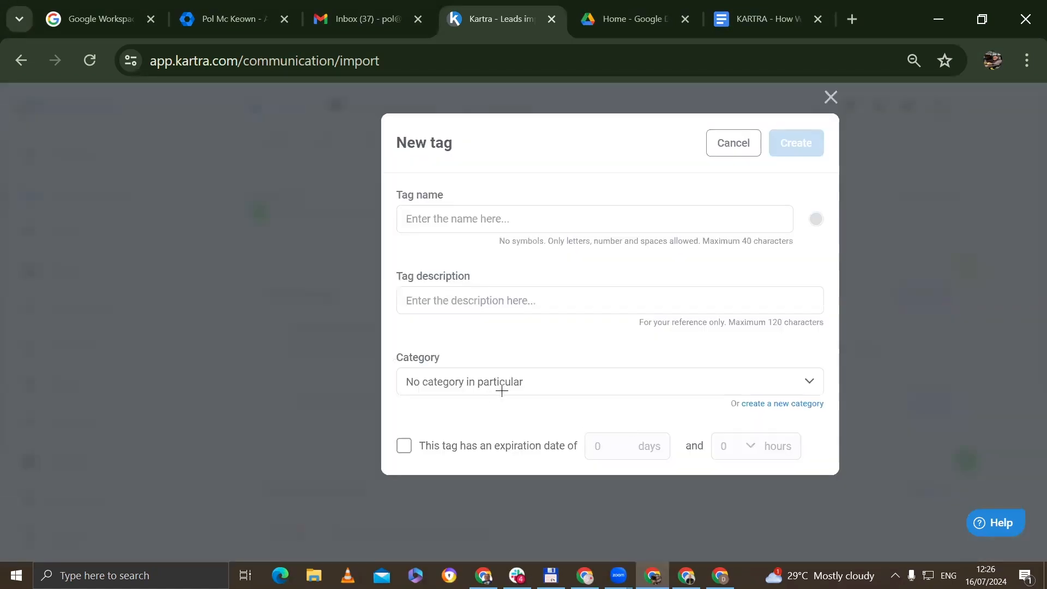
pyautogui.click(780, 403)
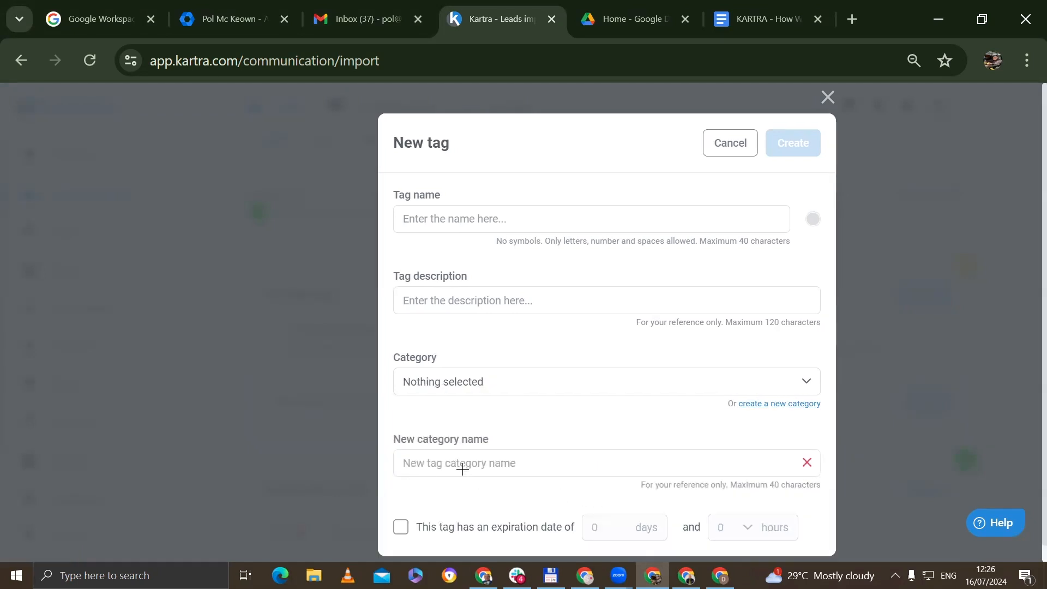
pyautogui.click(487, 463)
pyautogui.write('dbda')
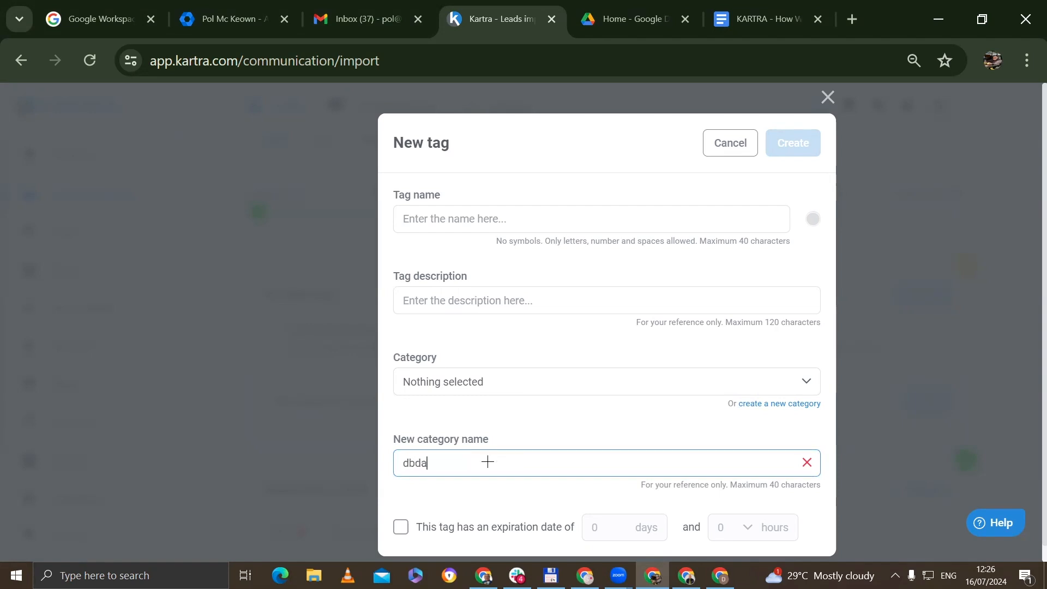
pyautogui.write('_')
pyautogui.write('leads')
# - Create the tag dbda_2407_importedleads, add it to the import, and save
pyautogui.click(455, 213)
pyautogui.write('dbda_')
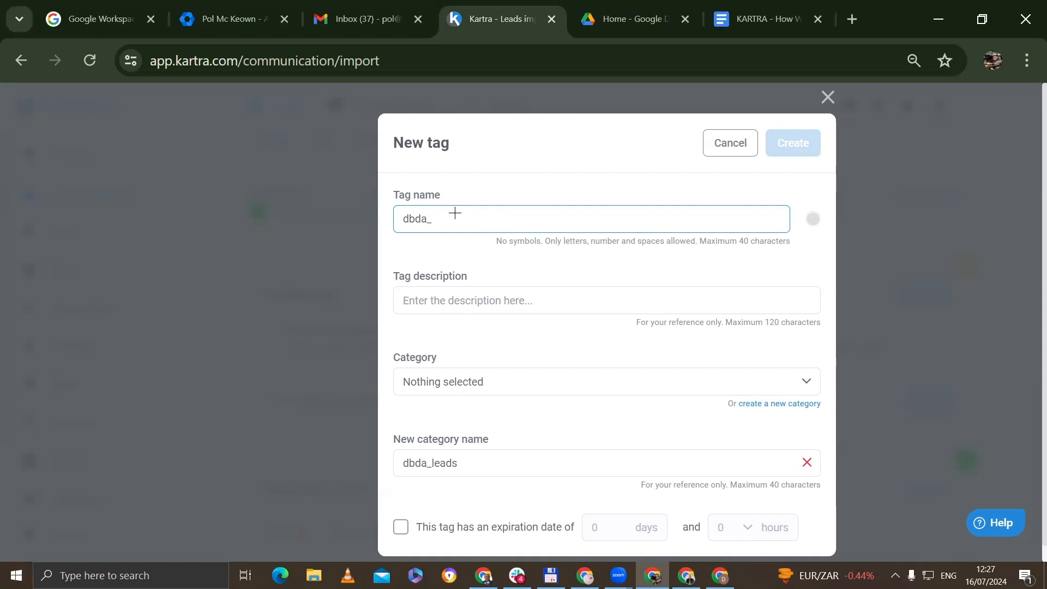
pyautogui.write('2407_importedleads')
pyautogui.press('Return')
pyautogui.click(930, 400)
pyautogui.click(916, 292)
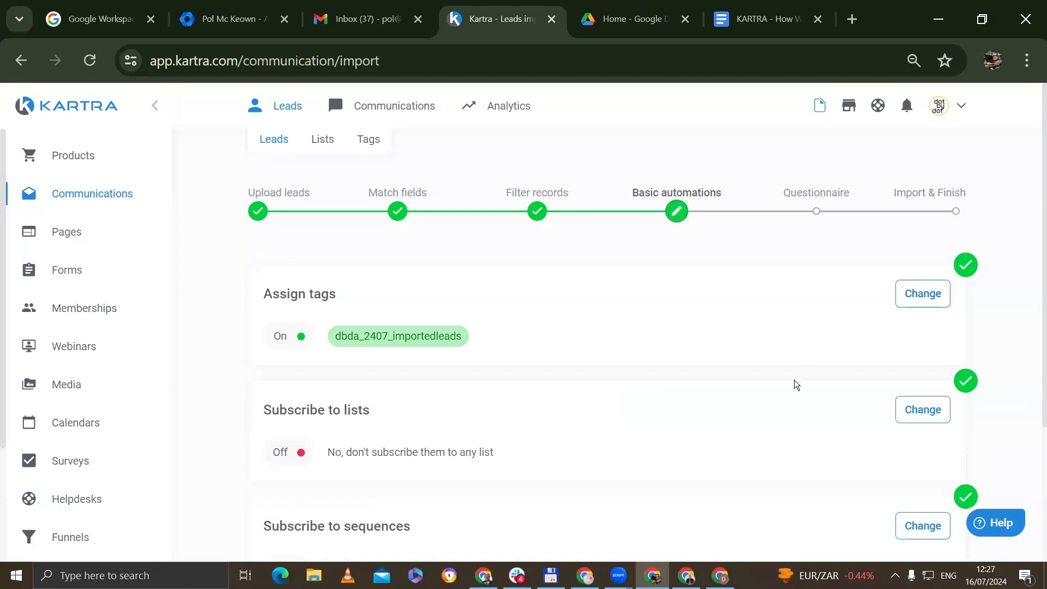
# - Save the dbda_2407_importedleads tag assignment
pyautogui.scroll(-2, 519, 460)
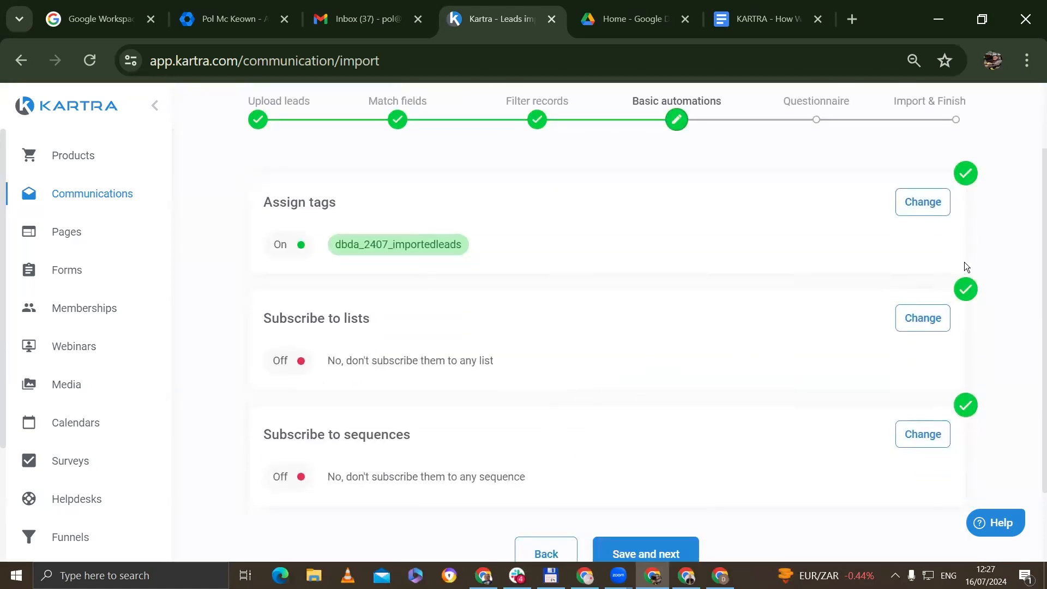
pyautogui.click(906, 199)
pyautogui.scroll(-4, 725, 432)
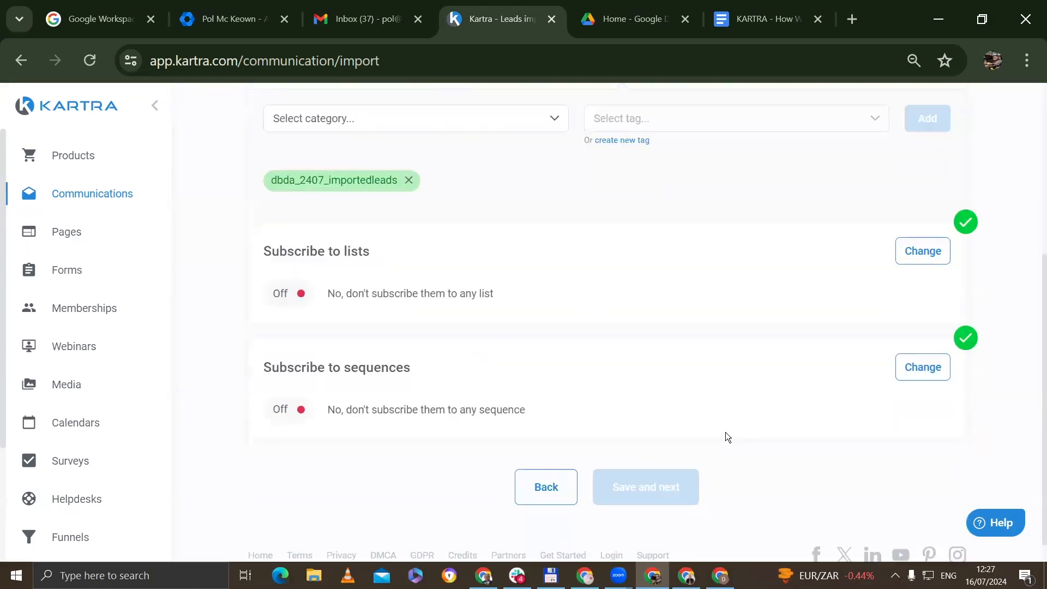
pyautogui.scroll(4, 969, 356)
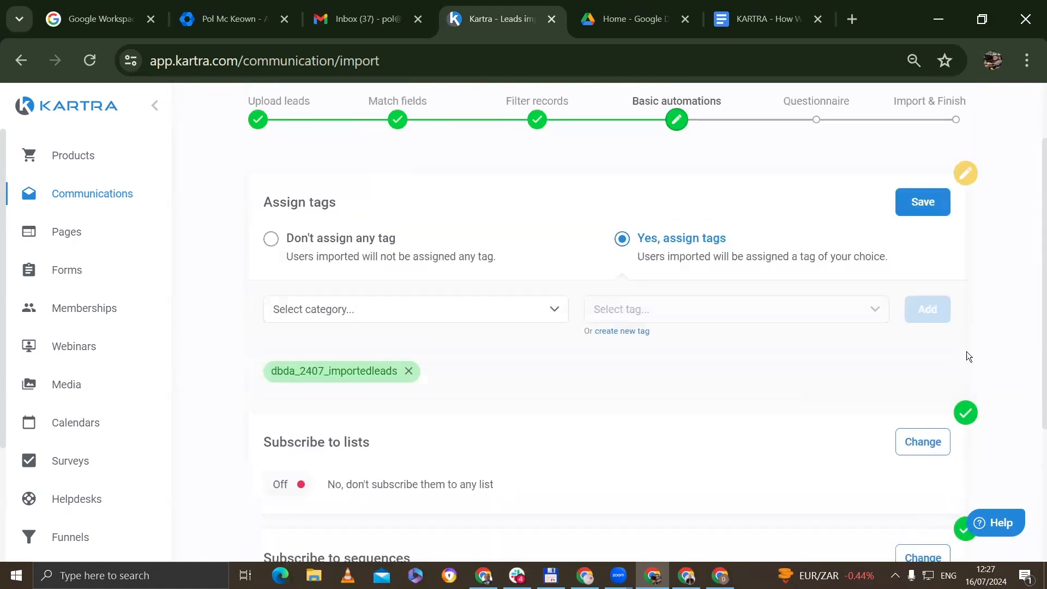
pyautogui.click(914, 200)
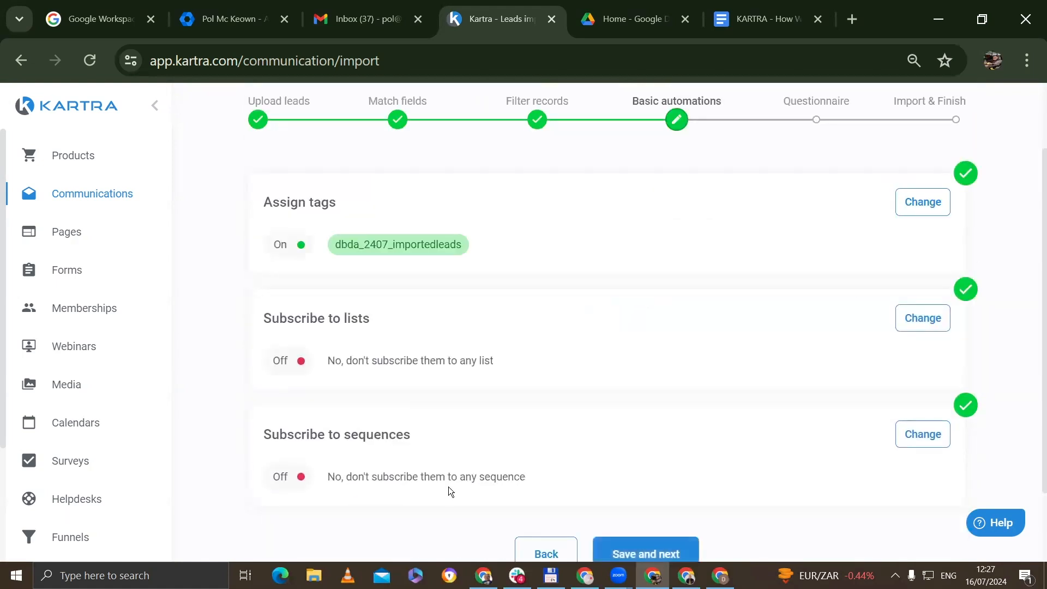
# - Create a new list dbda_importedleadslist_2407, reusing its name as the description
pyautogui.click(918, 320)
pyautogui.click(688, 359)
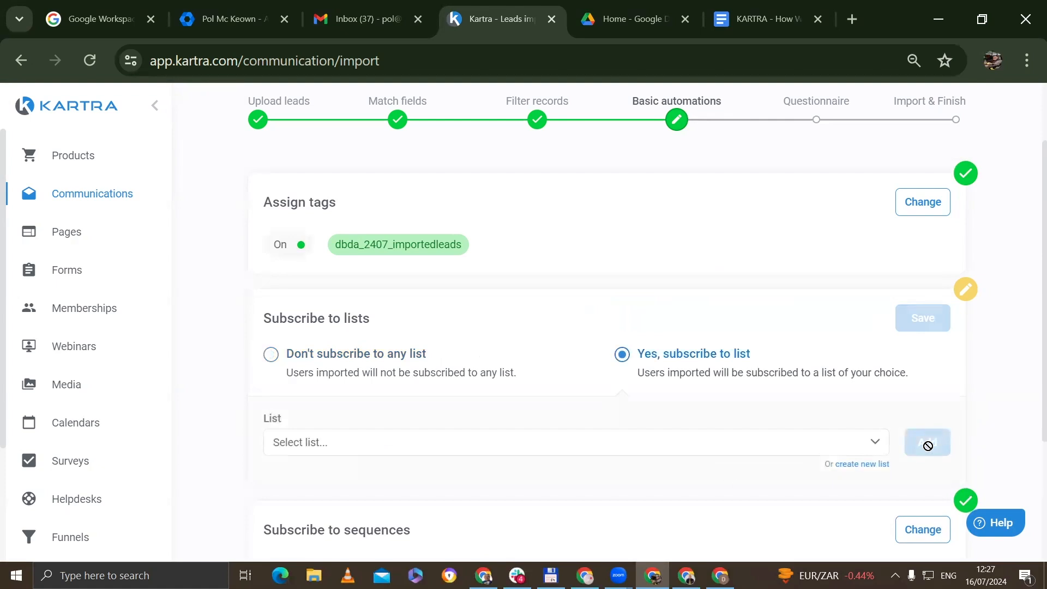
pyautogui.click(872, 466)
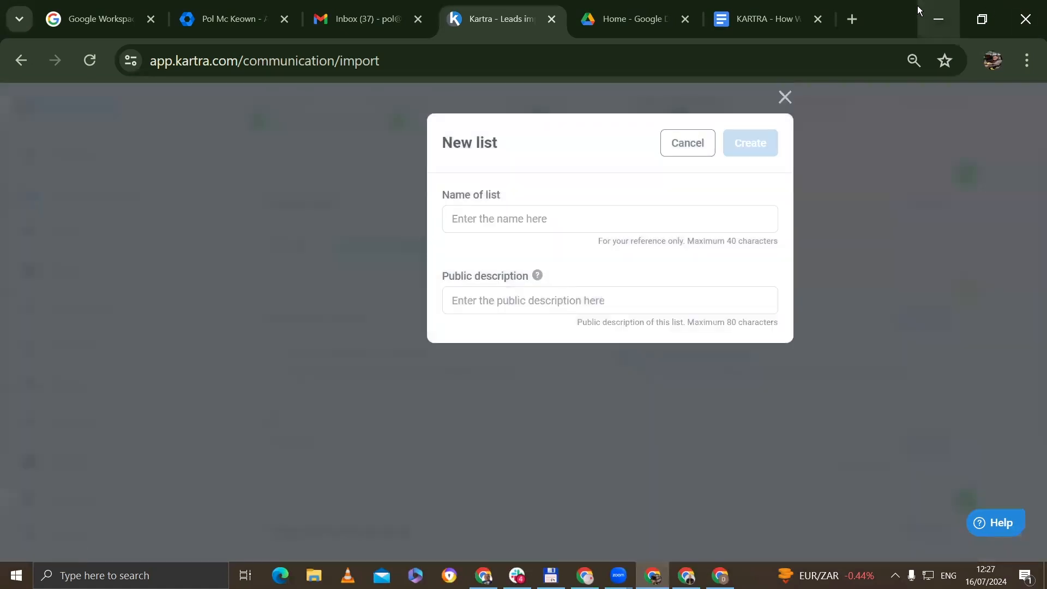
pyautogui.click(577, 219)
pyautogui.write('dbda')
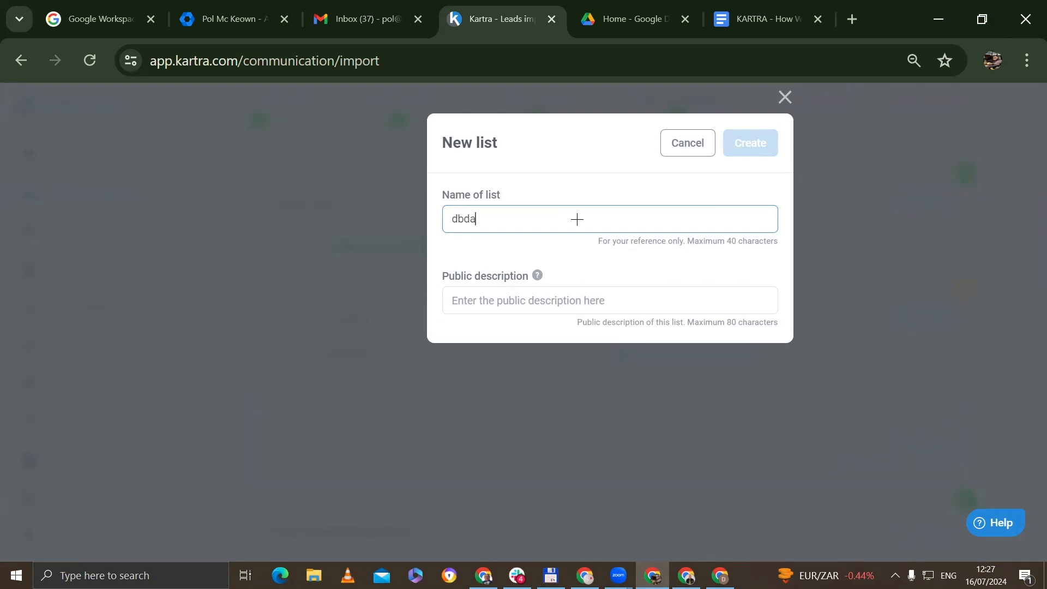
pyautogui.write('_importedleadslist_2407')
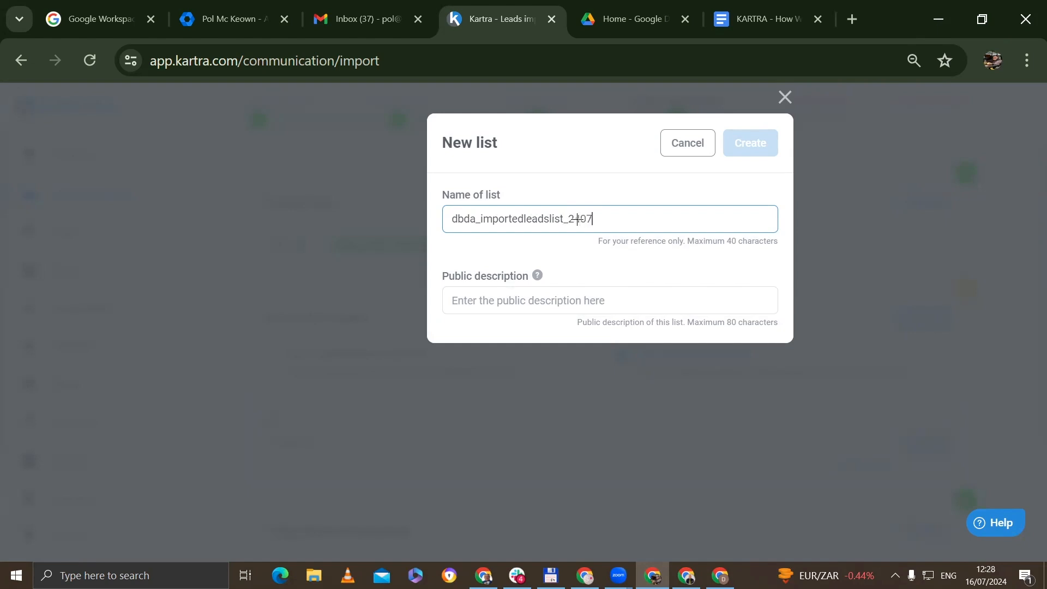
pyautogui.moveTo(606, 220); pyautogui.dragTo(456, 271)
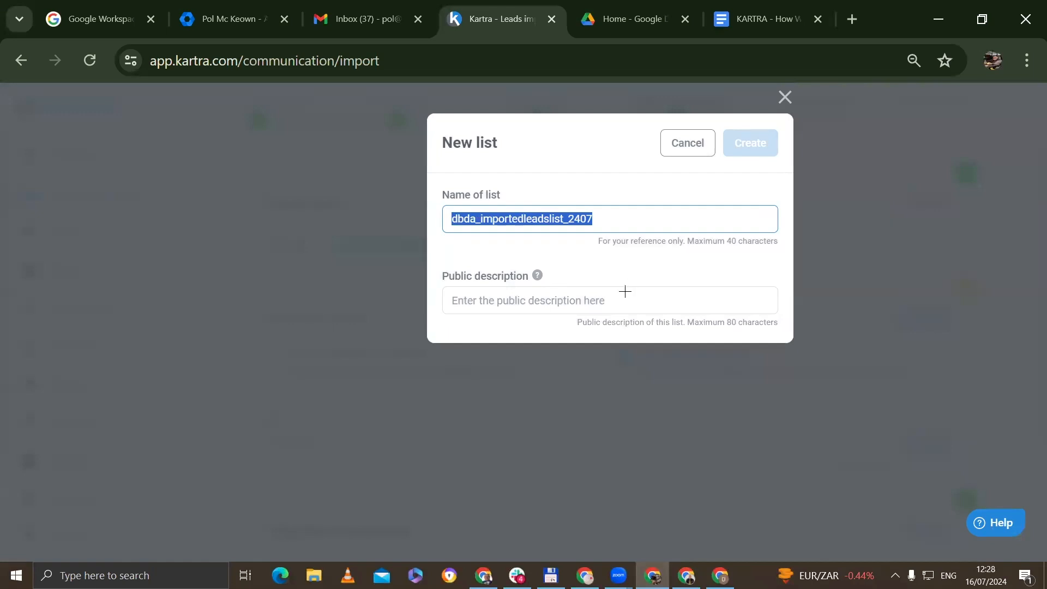
pyautogui.click(608, 214)
pyautogui.moveTo(610, 214); pyautogui.dragTo(334, 263)
pyautogui.hotkey('ctrl', 'c')
pyautogui.click(580, 295)
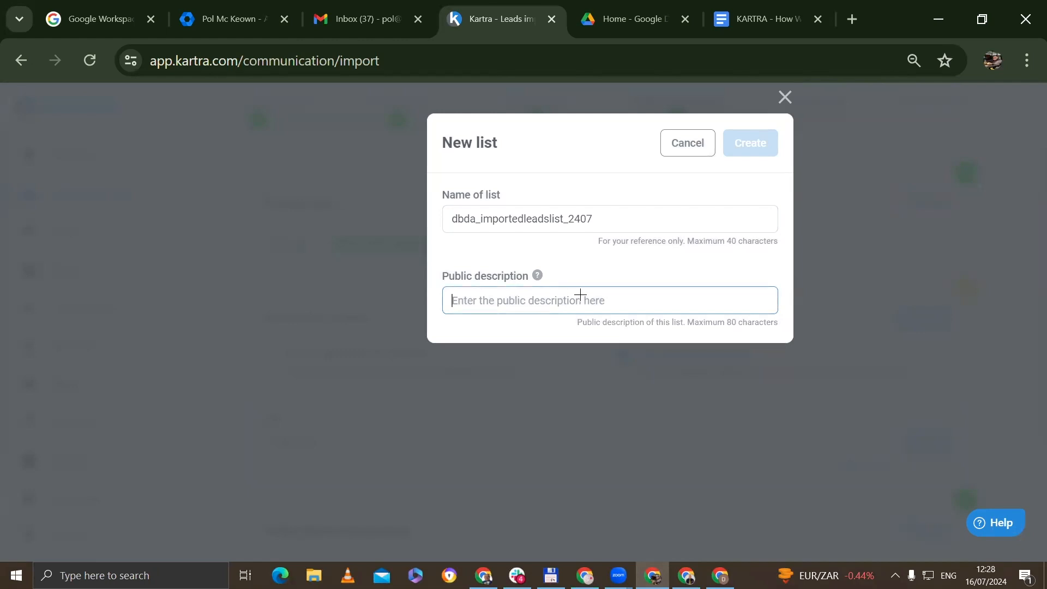
pyautogui.hotkey('ctrl', 'v')
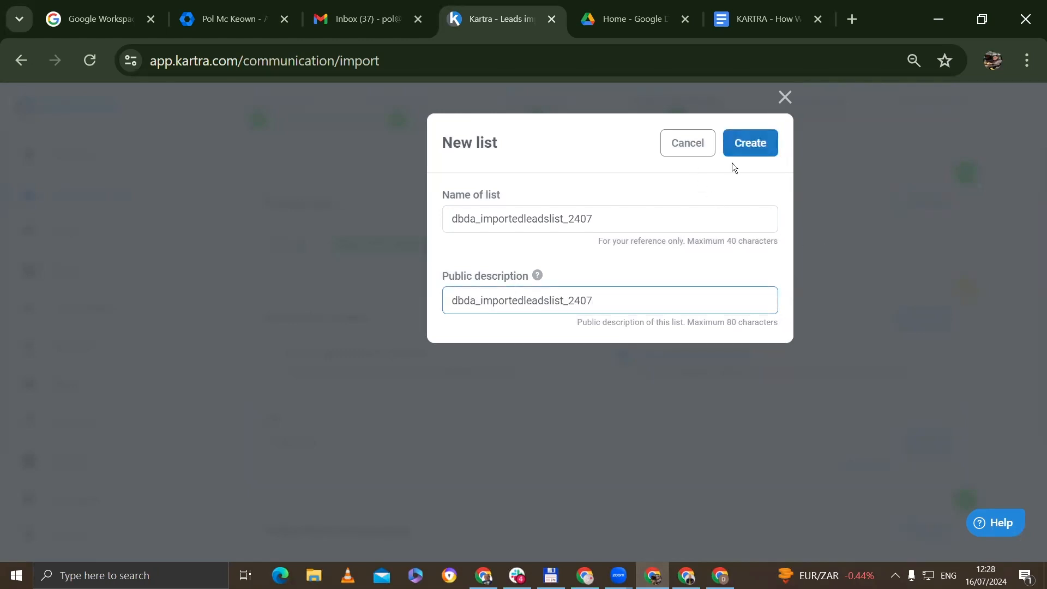
pyautogui.click(747, 138)
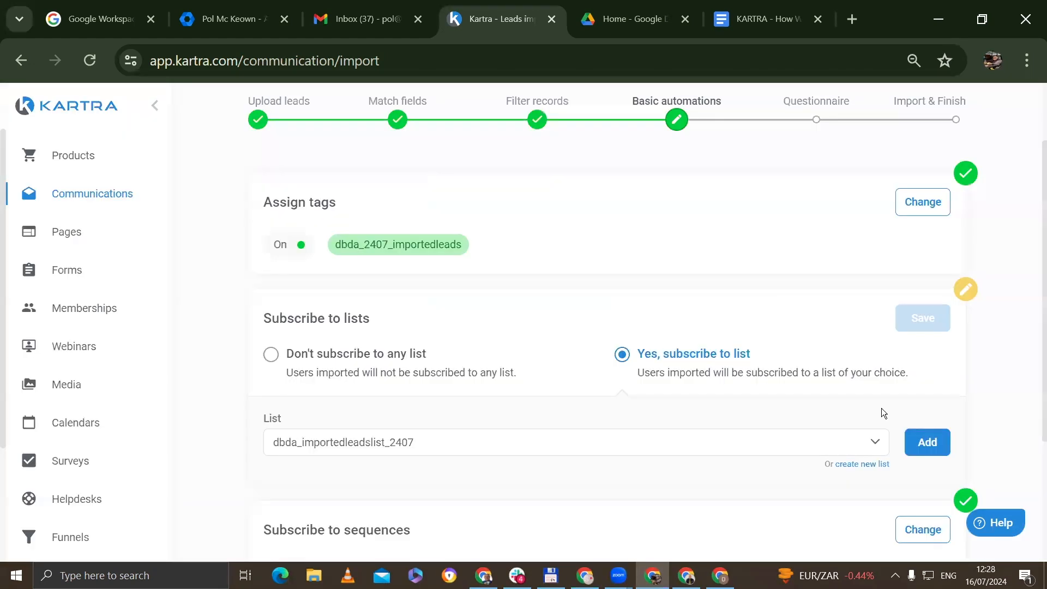
# - Subscribe leads to the new list, save, and continue to the Questionnaire
pyautogui.click(927, 442)
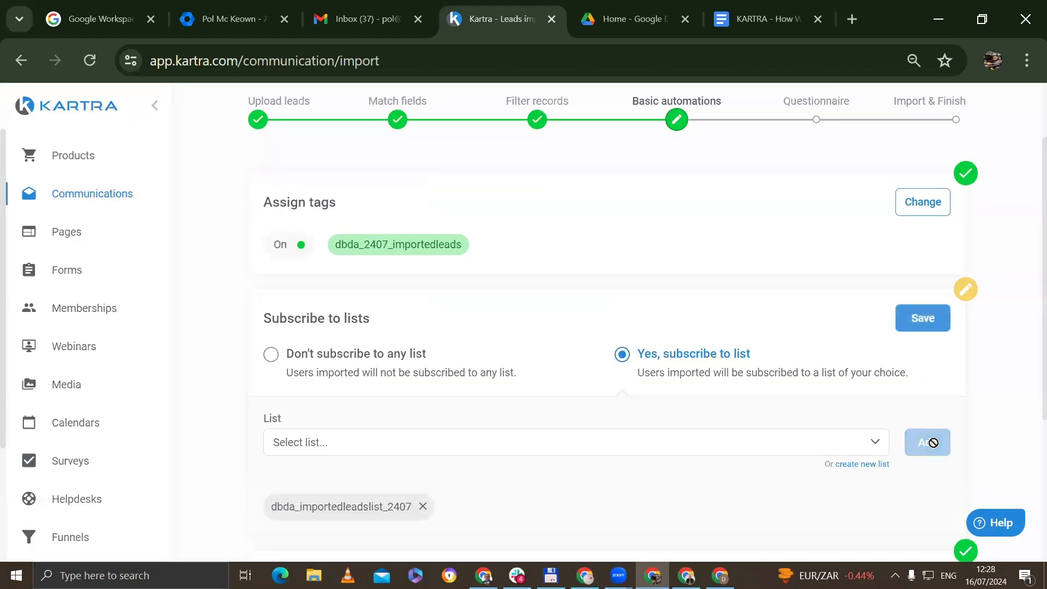
pyautogui.click(923, 318)
pyautogui.scroll(-2, 764, 393)
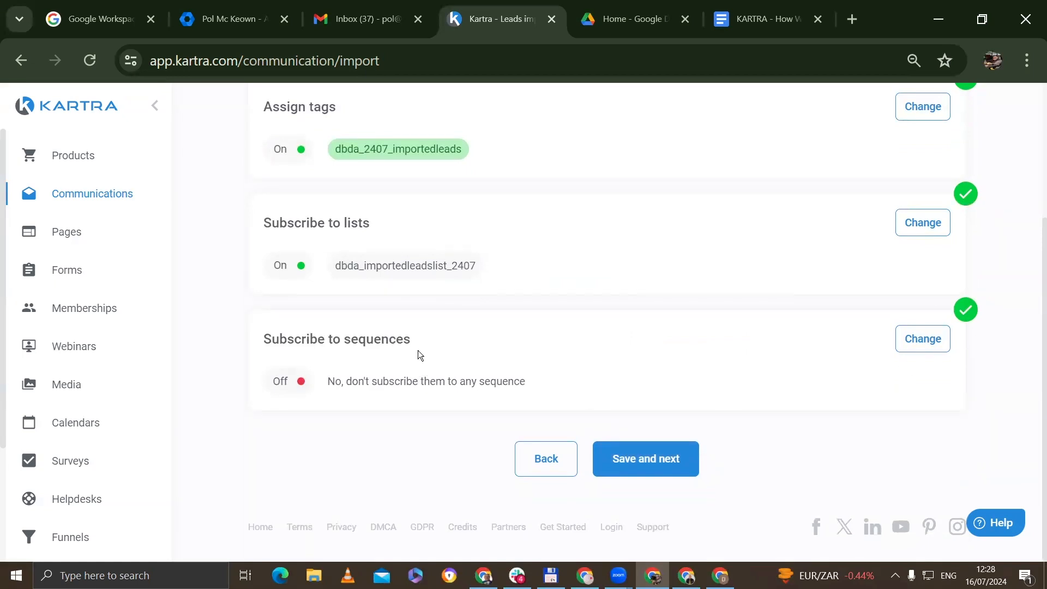
pyautogui.click(663, 463)
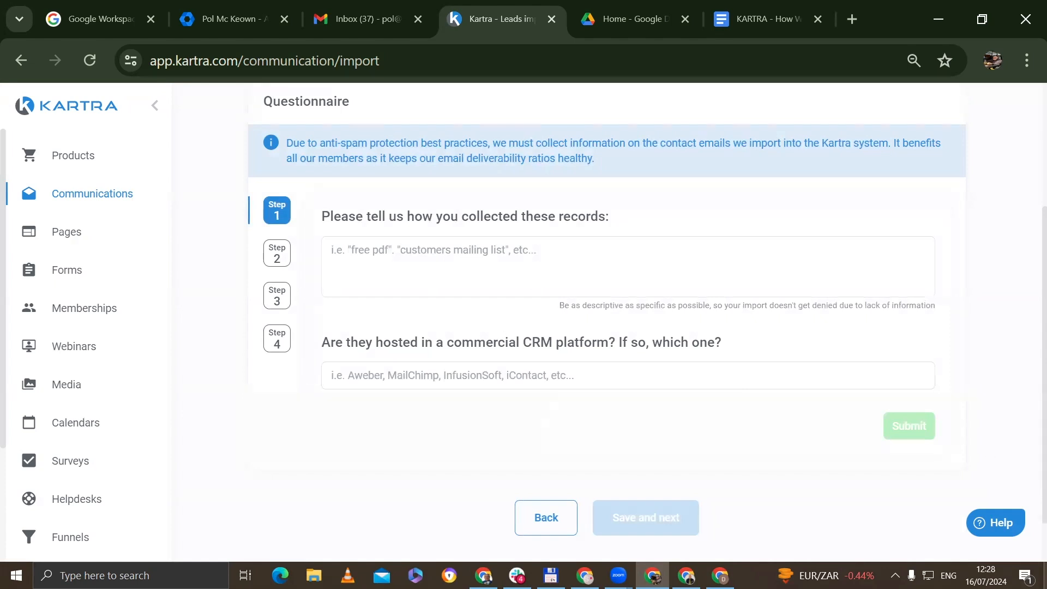
pyautogui.click(448, 259)
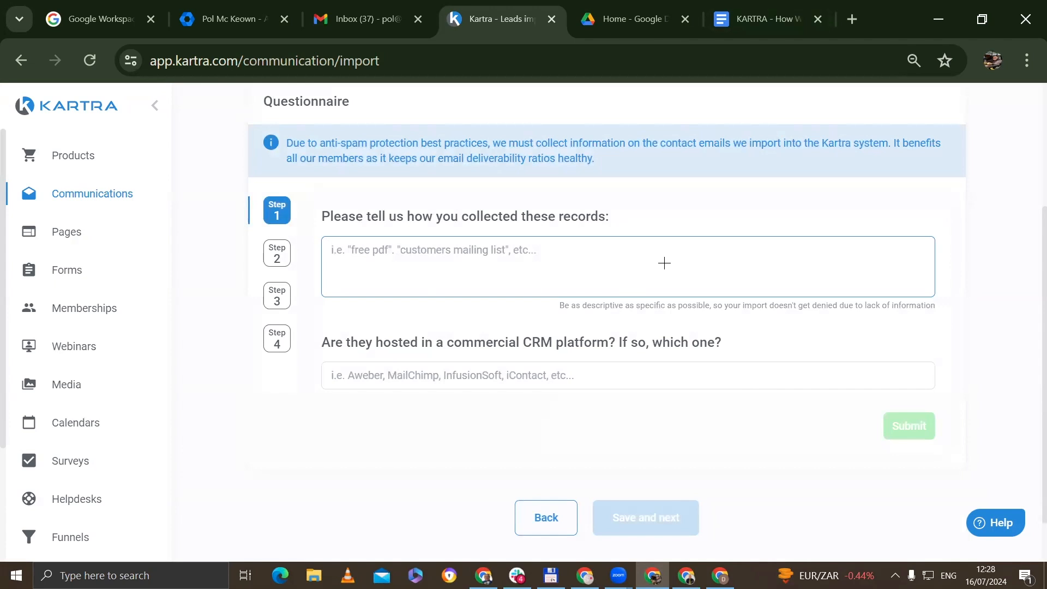
# - Share 'KARTRA - How We Obtained These Leads' as Anyone with the link (Viewer) and copy its link
pyautogui.click(775, 16)
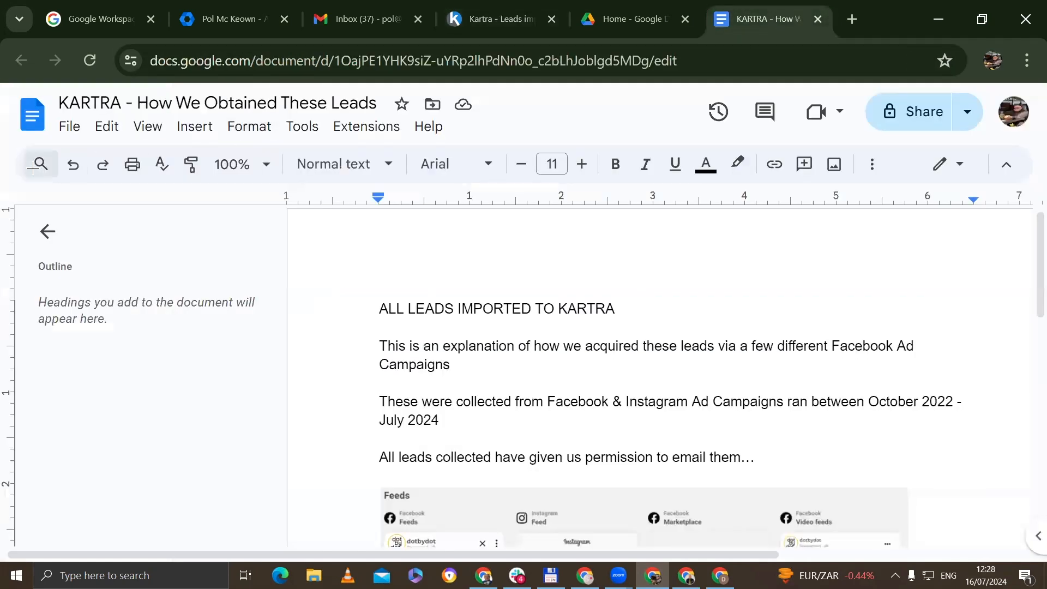
pyautogui.scroll(-3, 464, 371)
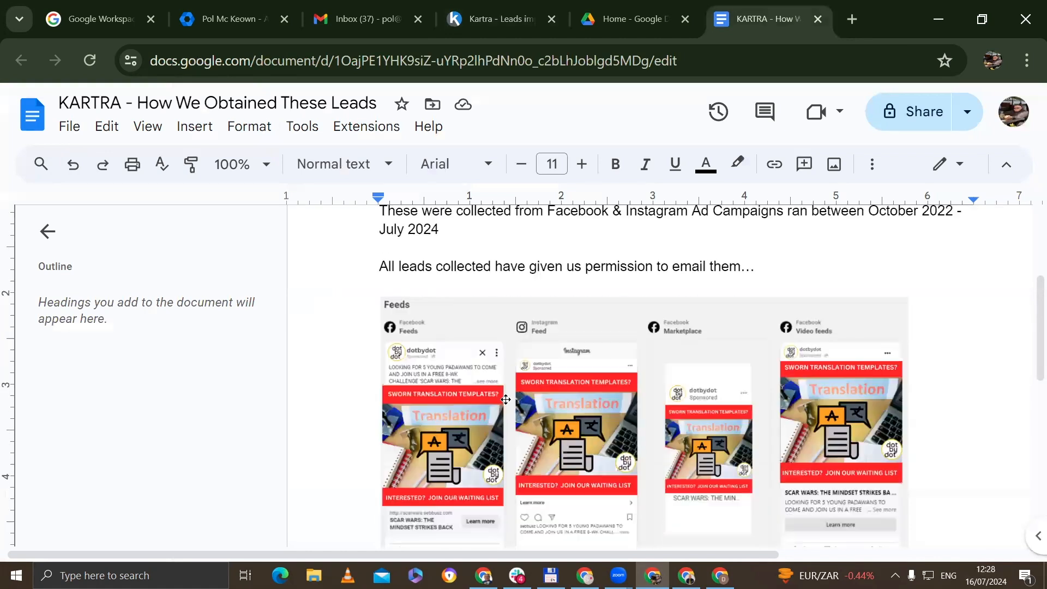
pyautogui.scroll(2, 525, 479)
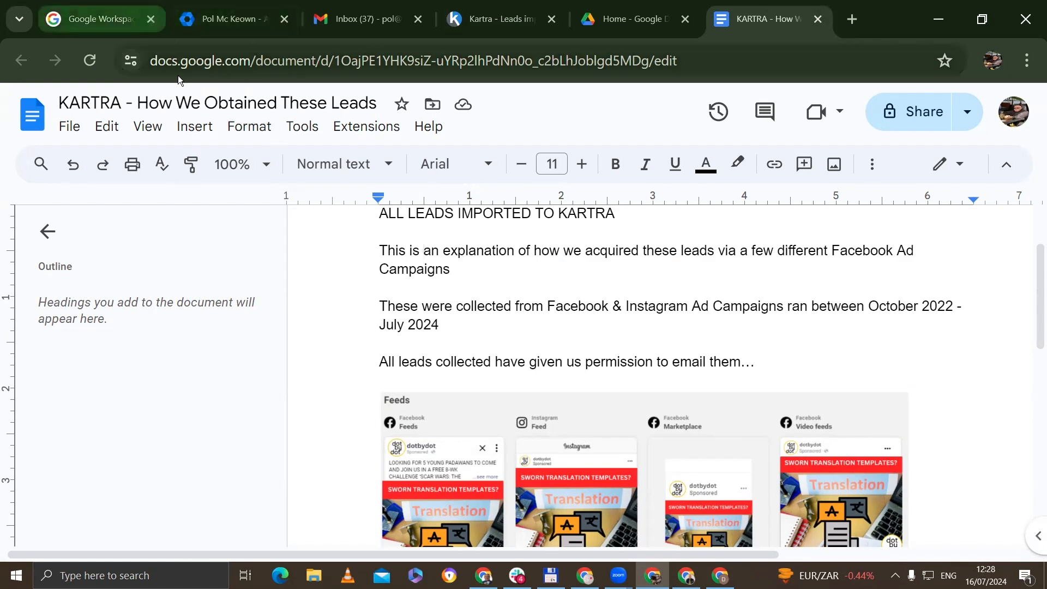
pyautogui.click(63, 117)
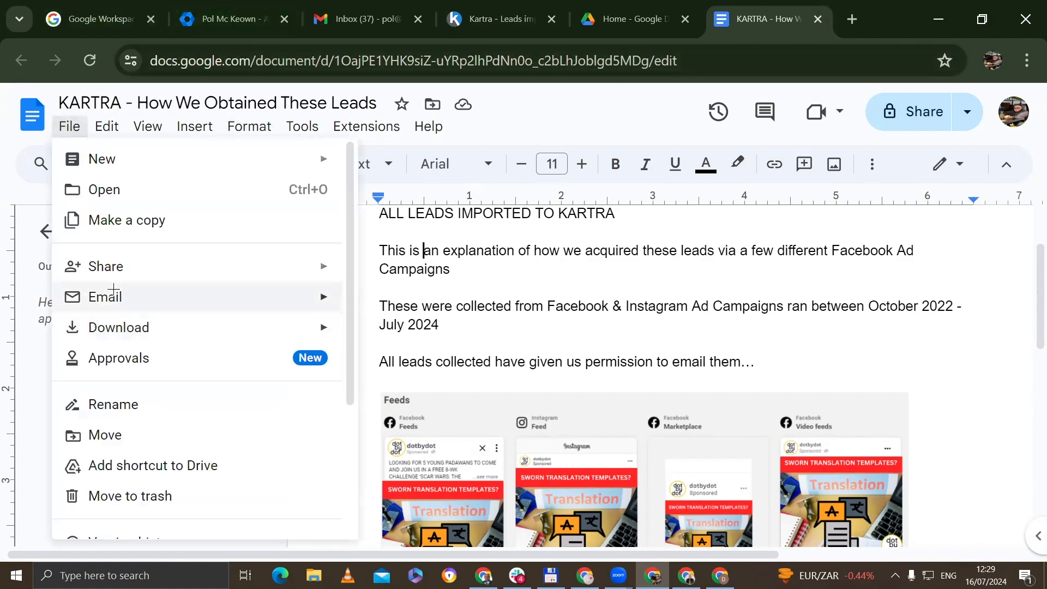
pyautogui.moveTo(126, 267)
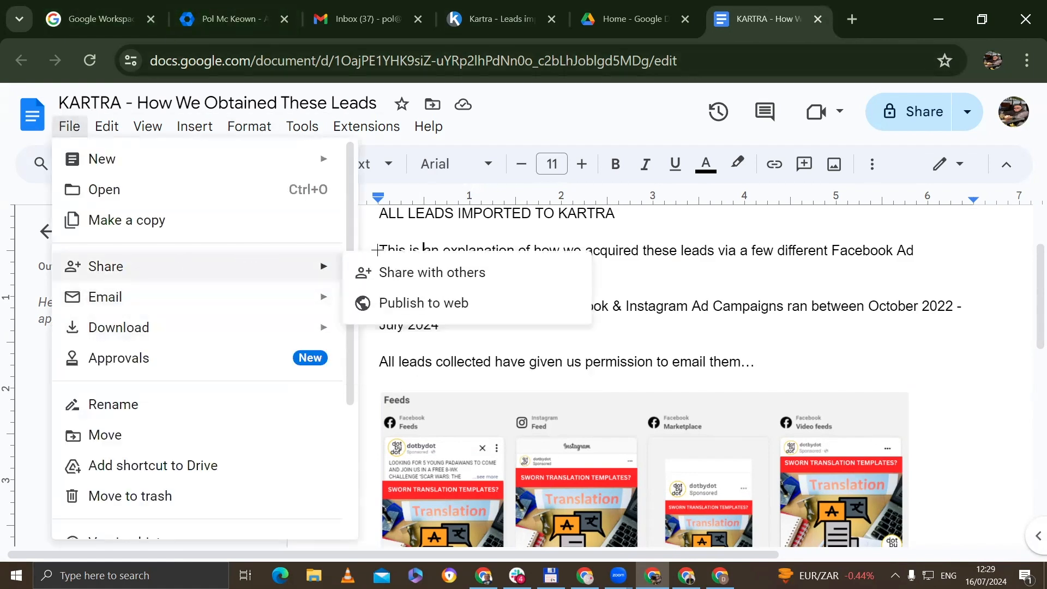
pyautogui.click(389, 267)
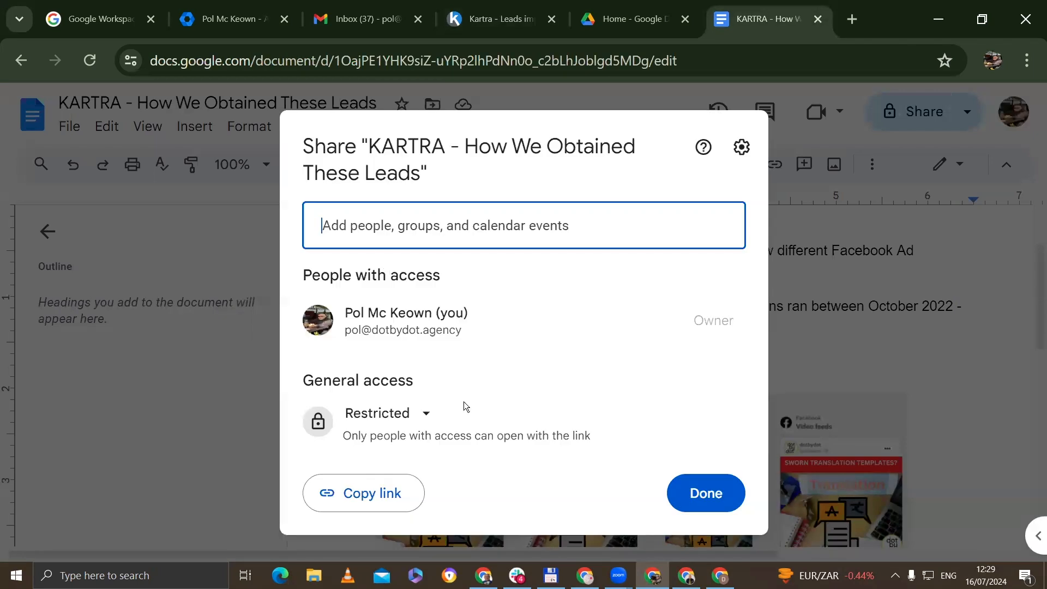
pyautogui.click(397, 413)
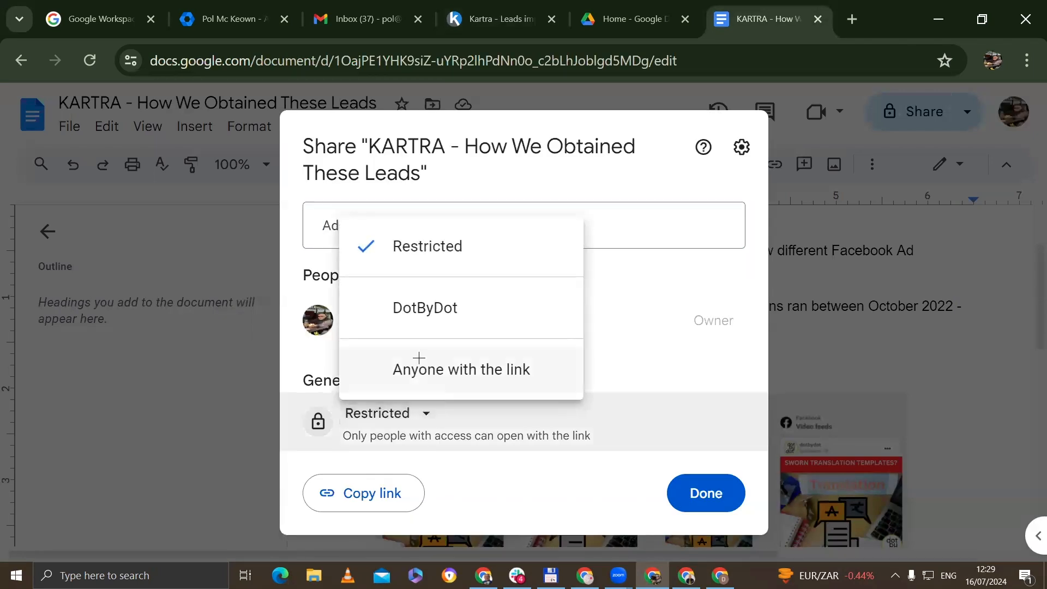
pyautogui.click(416, 360)
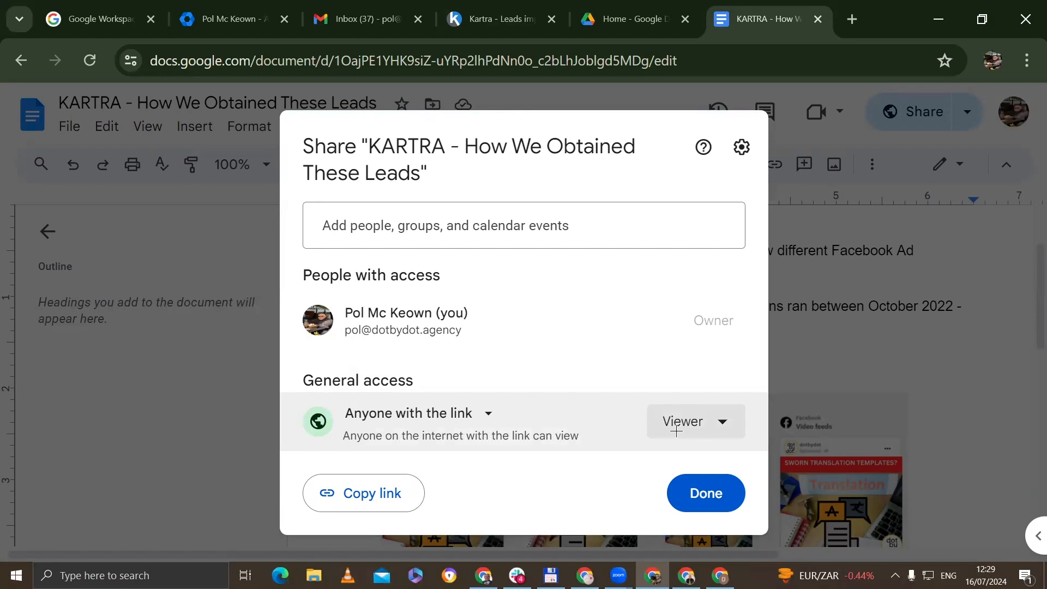
pyautogui.click(367, 491)
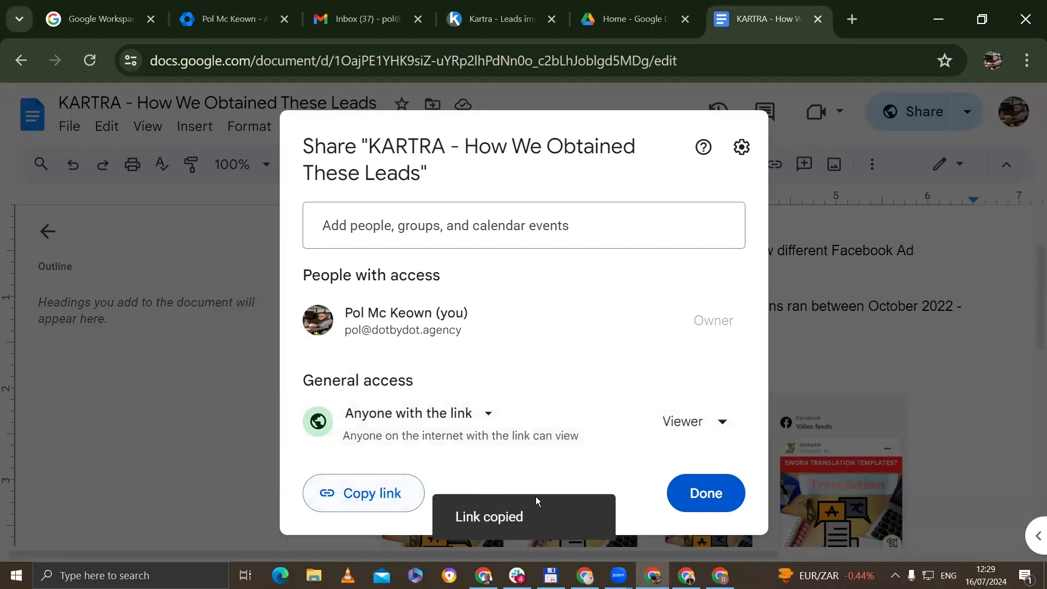
pyautogui.click(704, 492)
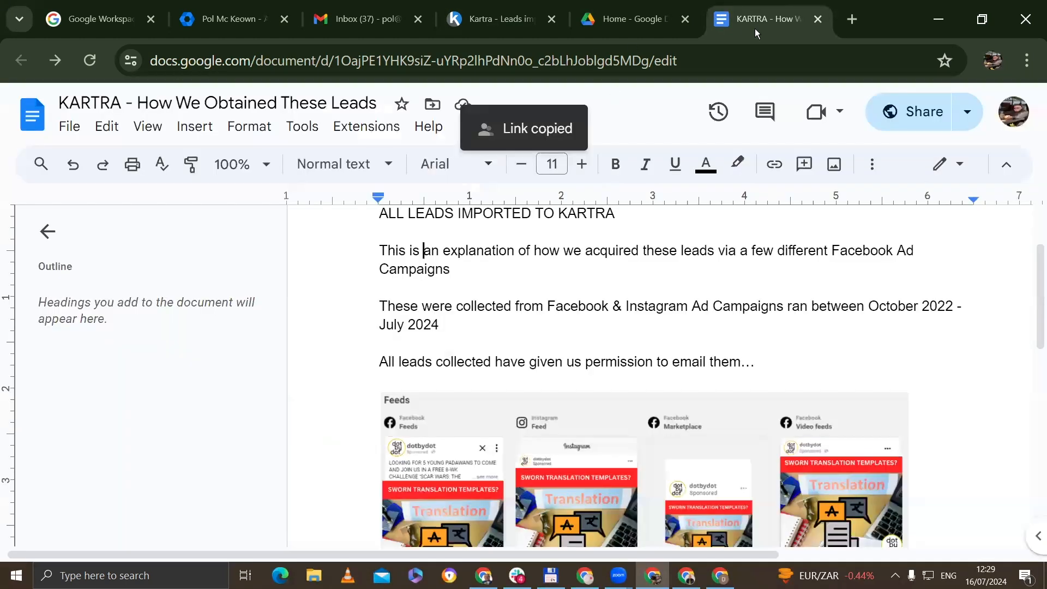
pyautogui.click(499, 19)
# - Enter MailChimp as the CRM platform and submit questionnaire step 1
pyautogui.click(594, 377)
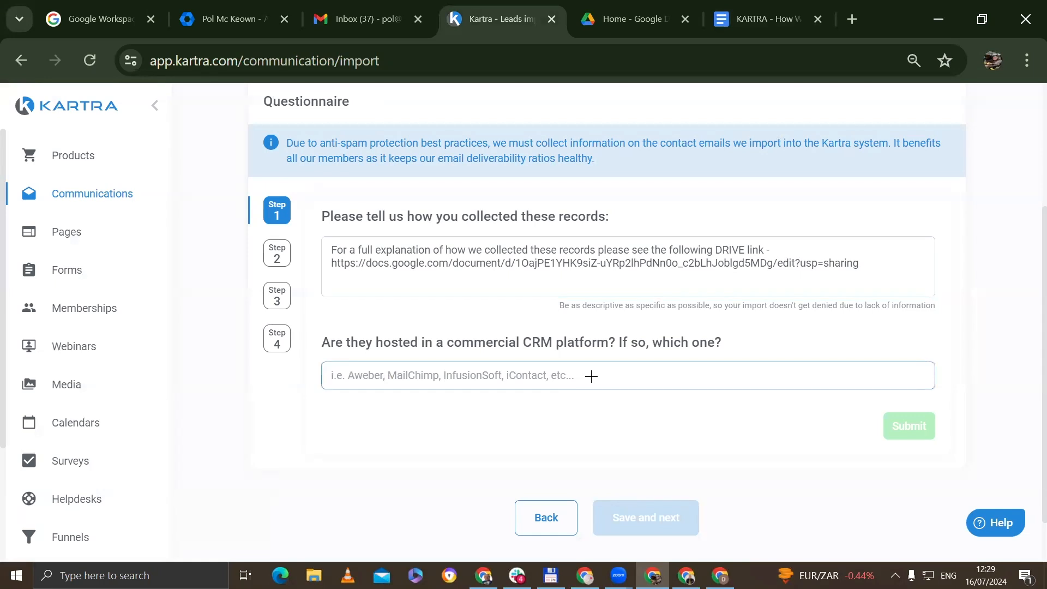
pyautogui.write('M')
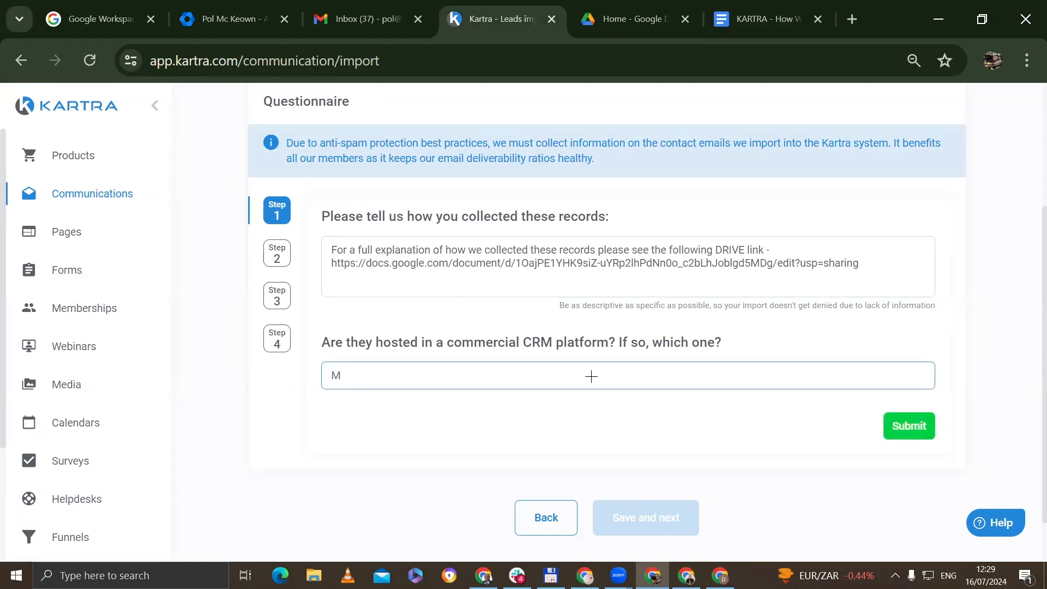
pyautogui.write('ailChimp')
pyautogui.click(907, 427)
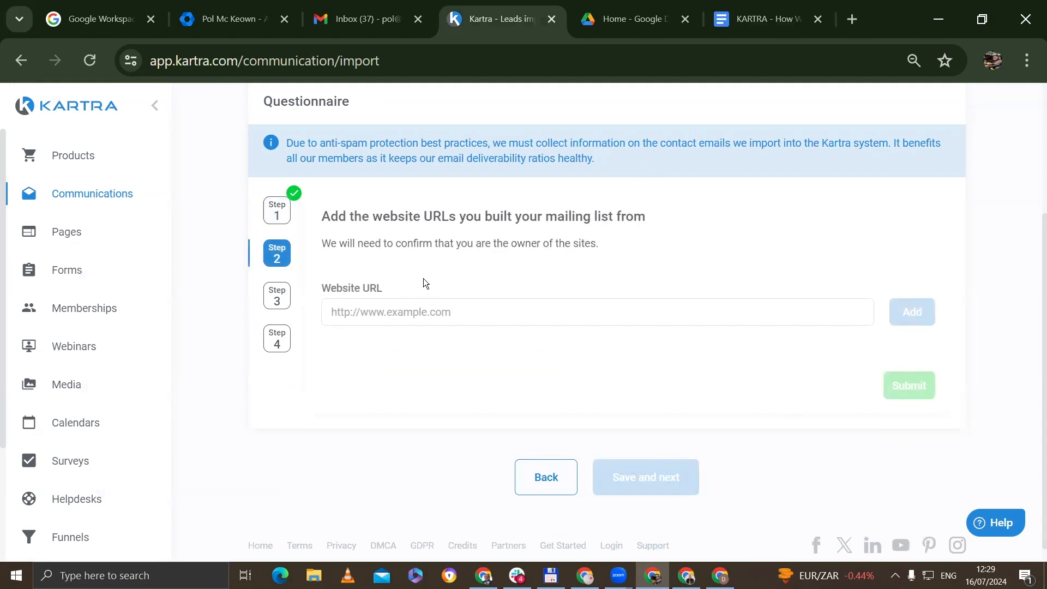
pyautogui.click(450, 310)
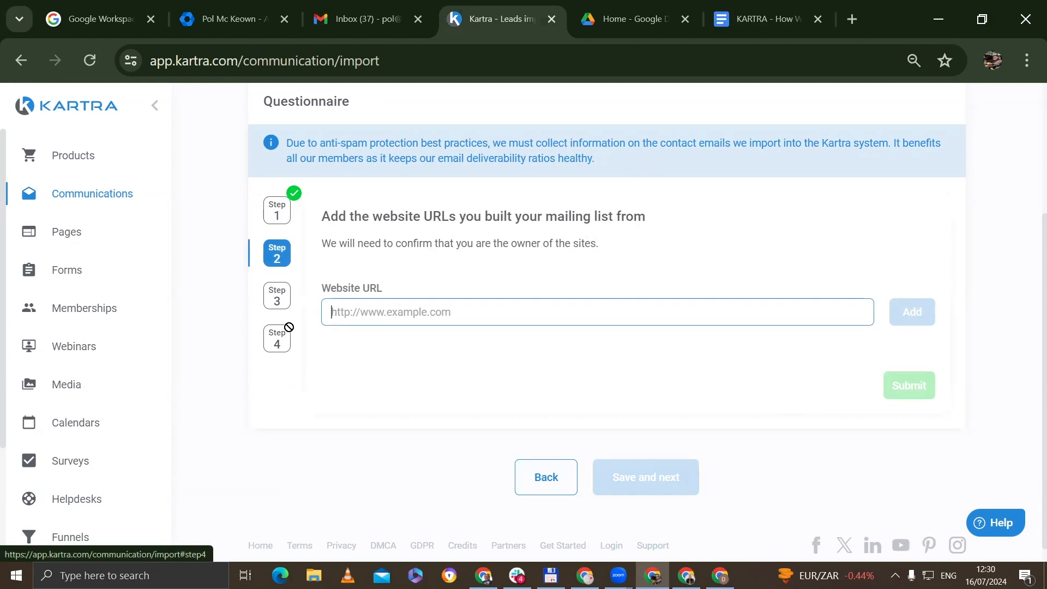
pyautogui.write('http://www.dotbyod')
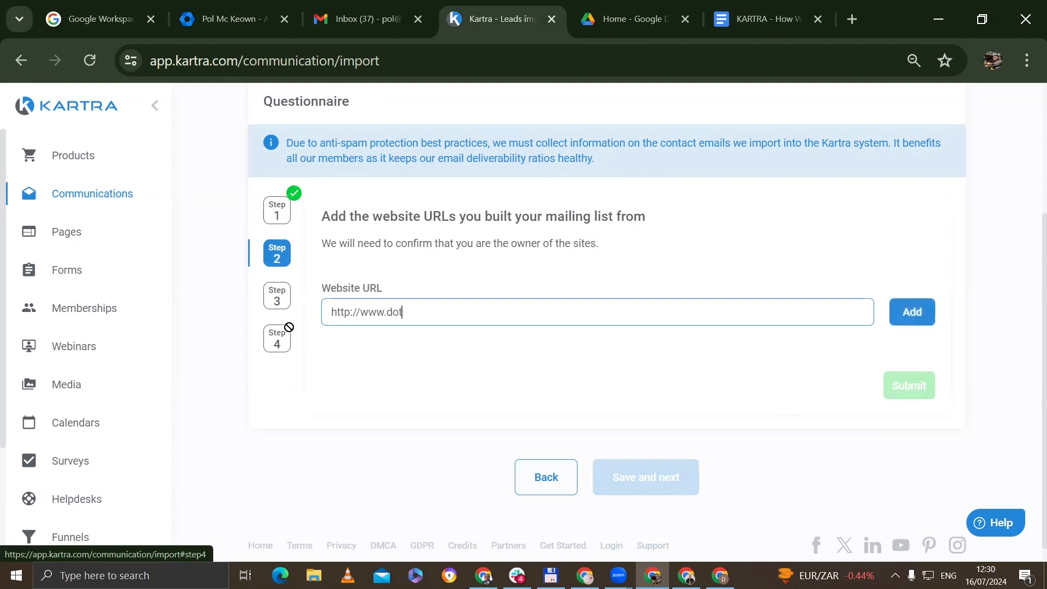
pyautogui.press('BackSpace')
pyautogui.press('BackSpace')
pyautogui.write('dot.agency')
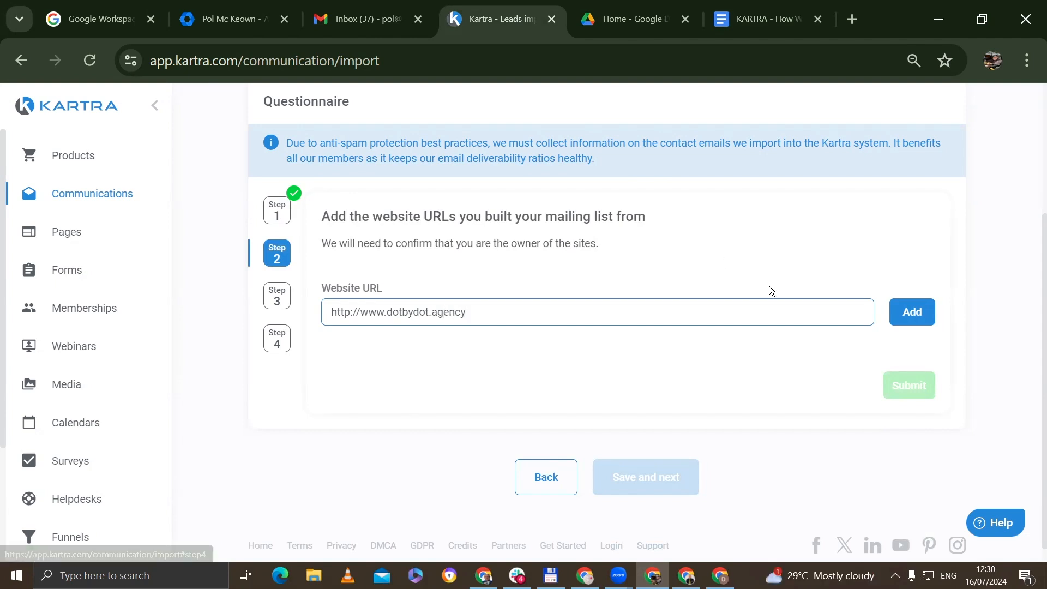
pyautogui.click(909, 311)
pyautogui.moveTo(378, 379); pyautogui.dragTo(479, 384)
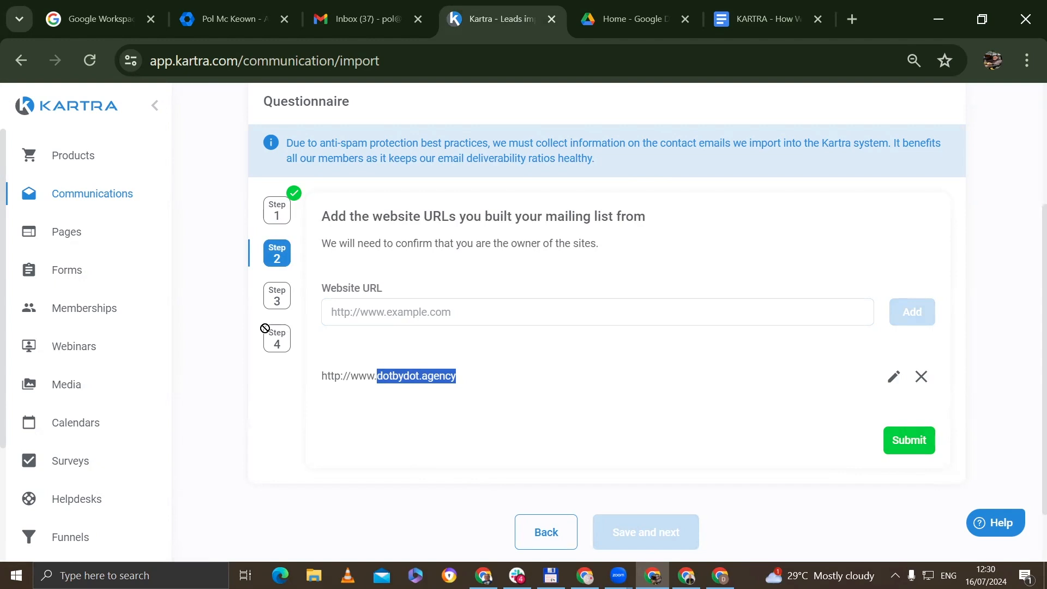
pyautogui.click(910, 447)
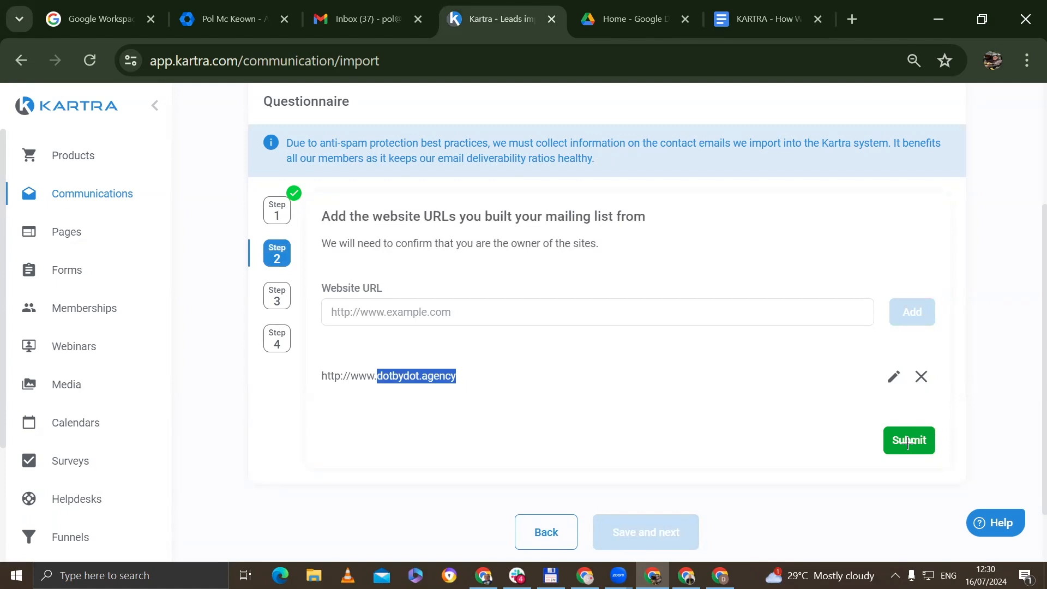
pyautogui.click(908, 443)
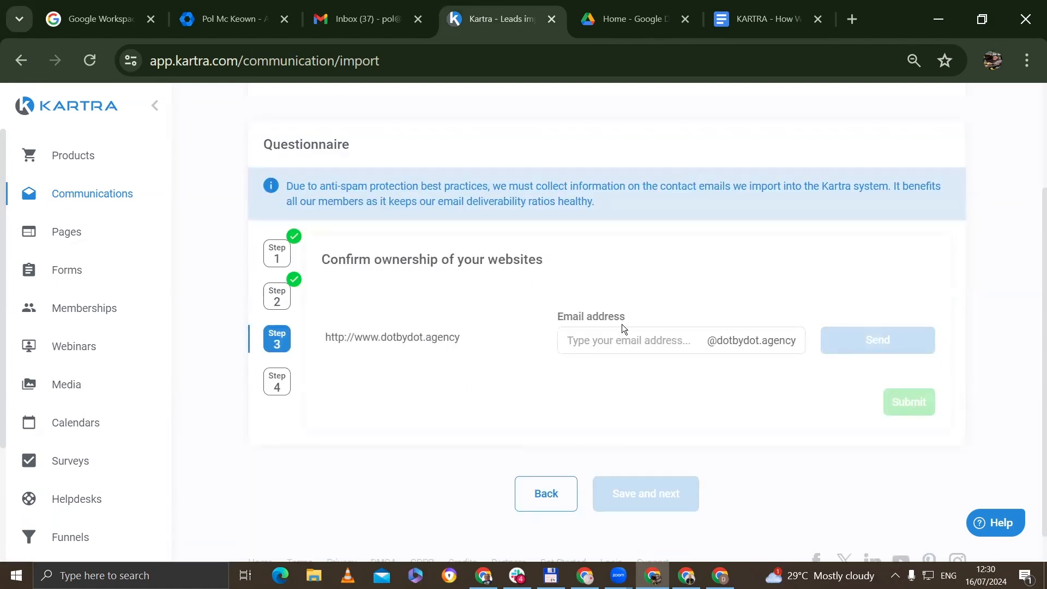
# - Enter an e-mail address at the dotbydot.agency domain and send a validation code
pyautogui.click(617, 344)
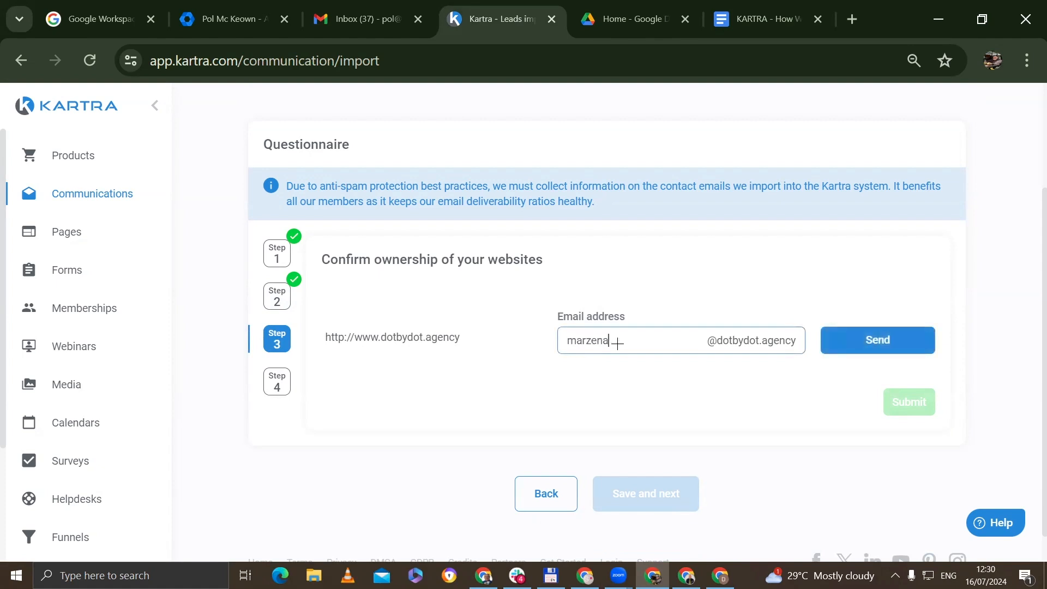
pyautogui.click(875, 336)
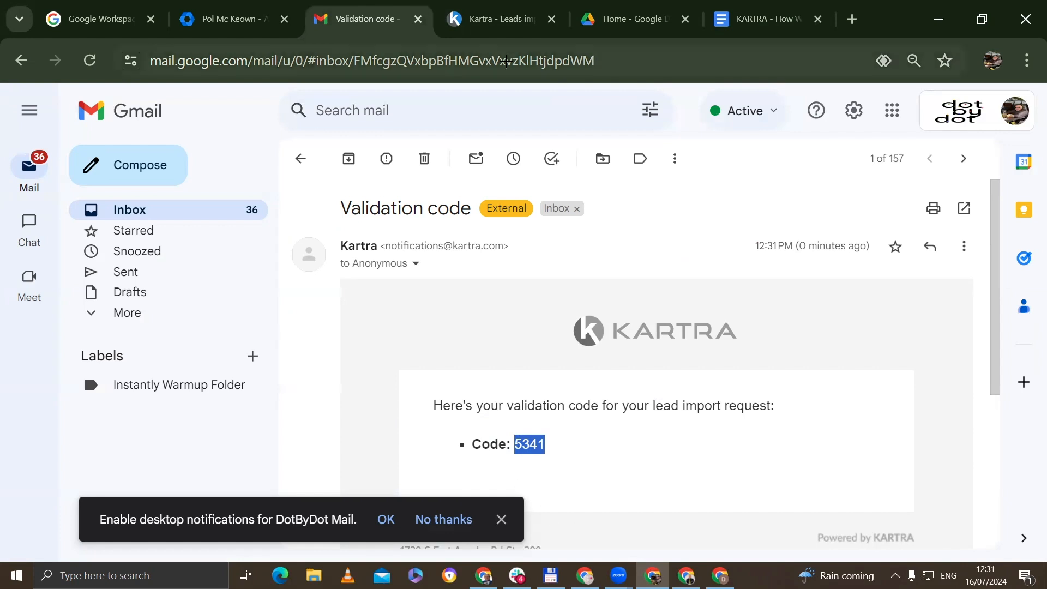
# - Paste the emailed code, confirm the domain is verified, and submit step 3
pyautogui.click(502, 23)
pyautogui.click(656, 351)
pyautogui.hotkey('ctrl', 'v')
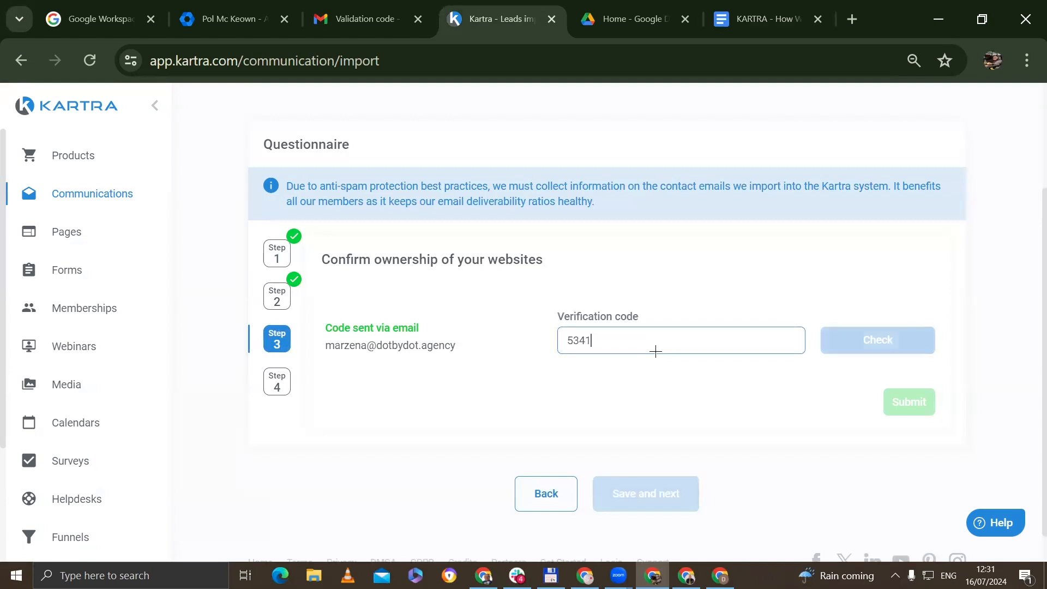
pyautogui.click(856, 344)
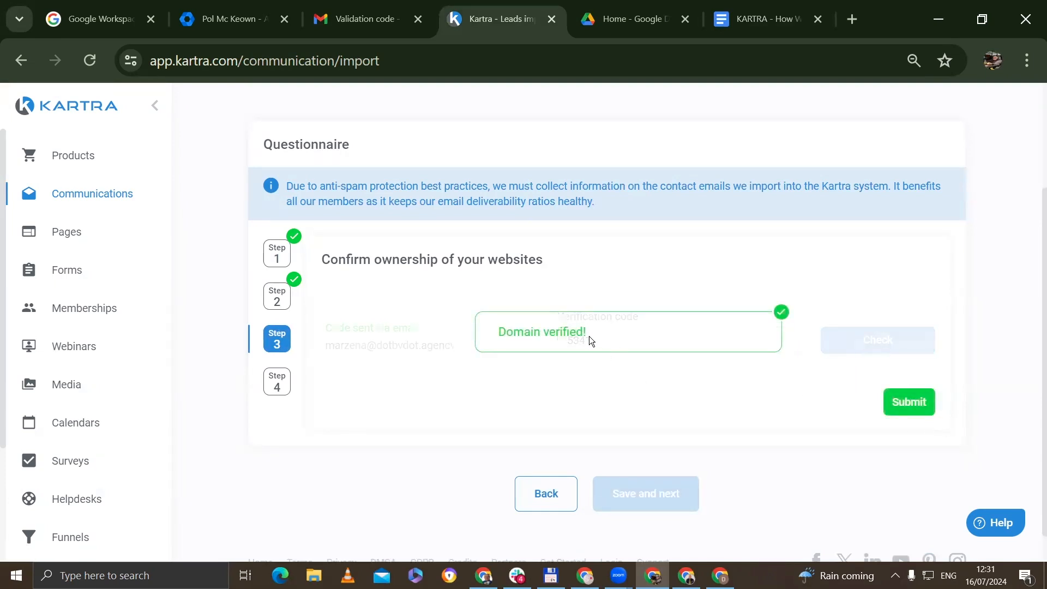
pyautogui.moveTo(599, 338); pyautogui.dragTo(438, 332)
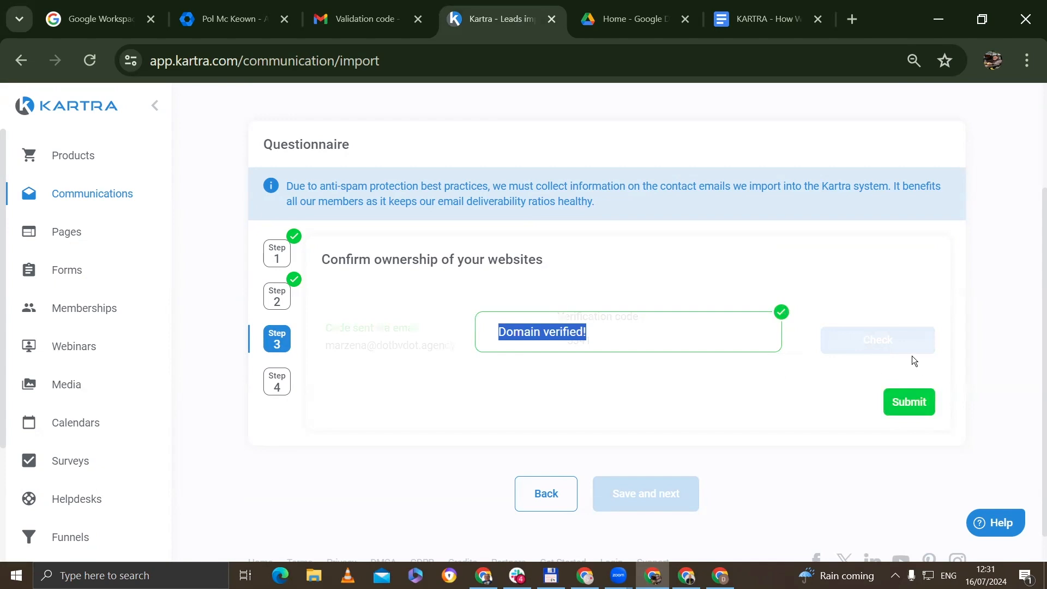
pyautogui.click(889, 401)
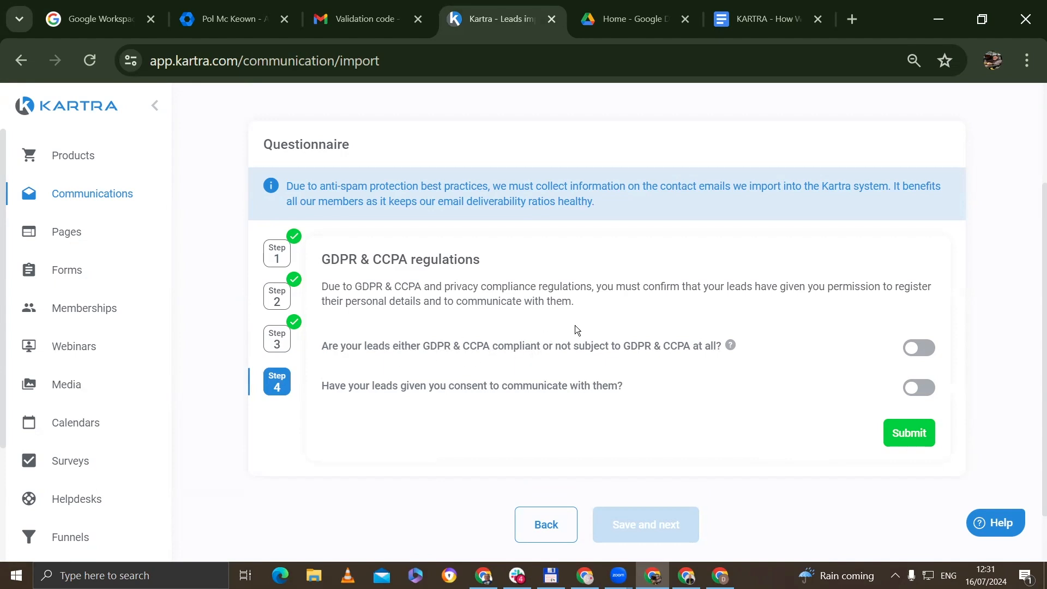
# - Switch on both GDPR & CCPA consent confirmations, submit, and finish at the congratulations screen
pyautogui.click(922, 346)
pyautogui.click(920, 388)
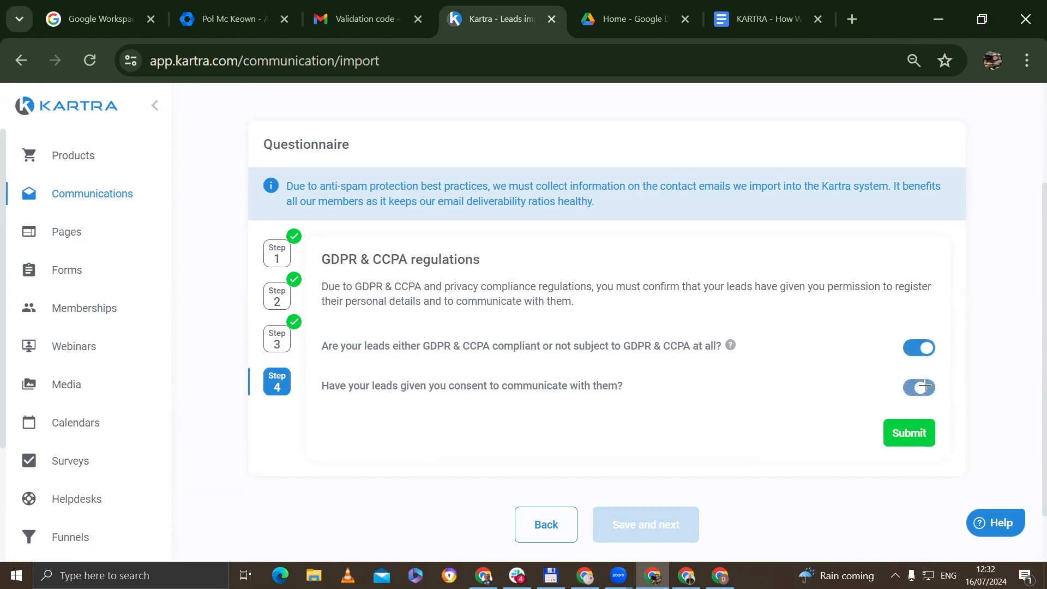
pyautogui.click(900, 435)
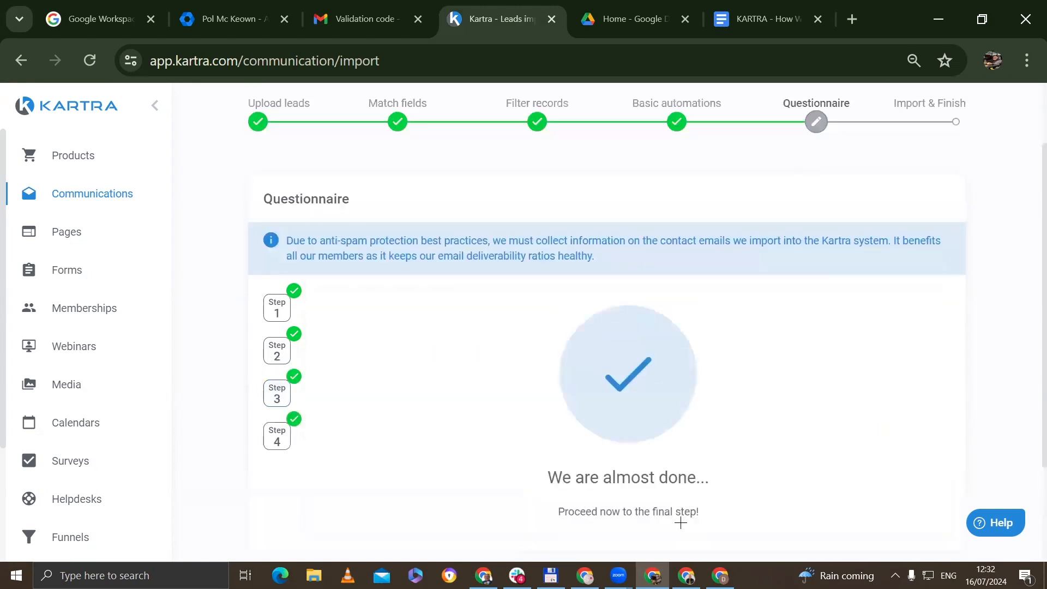
pyautogui.scroll(-2, 679, 528)
pyautogui.click(657, 462)
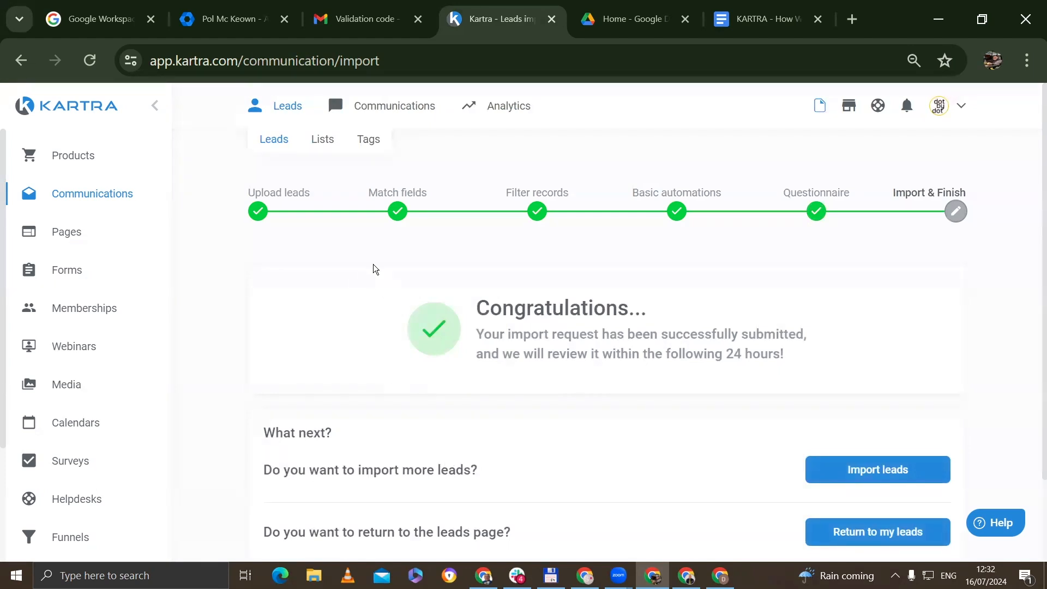
pyautogui.moveTo(806, 358); pyautogui.dragTo(474, 326)
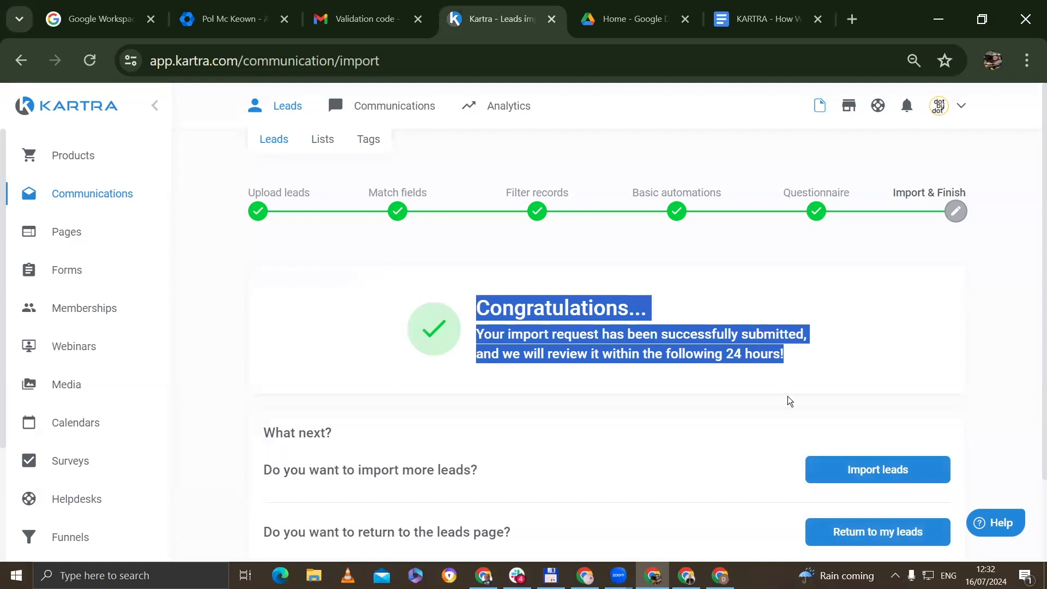
pyautogui.click(827, 362)
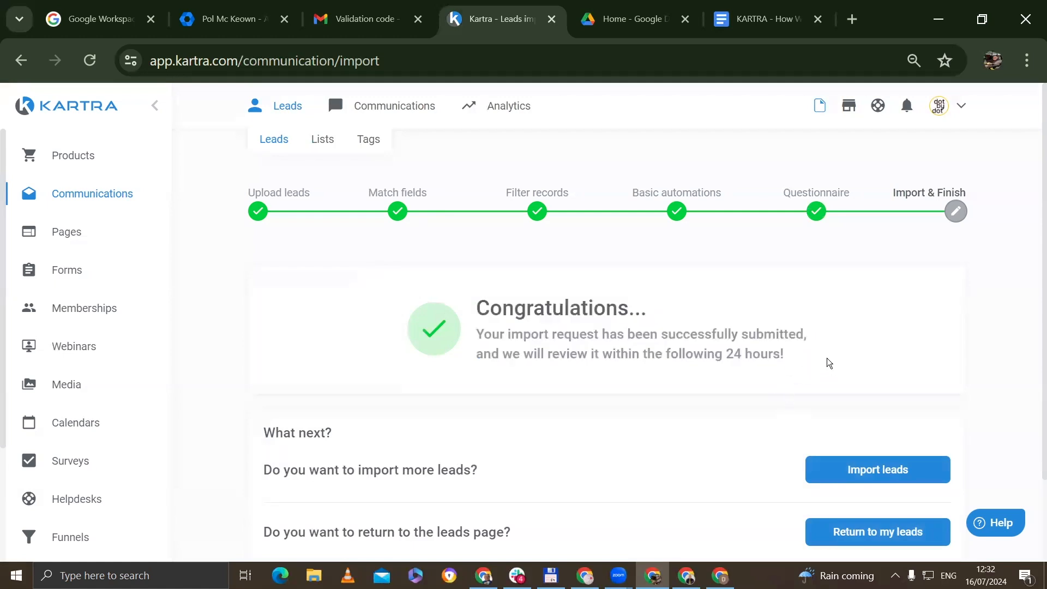